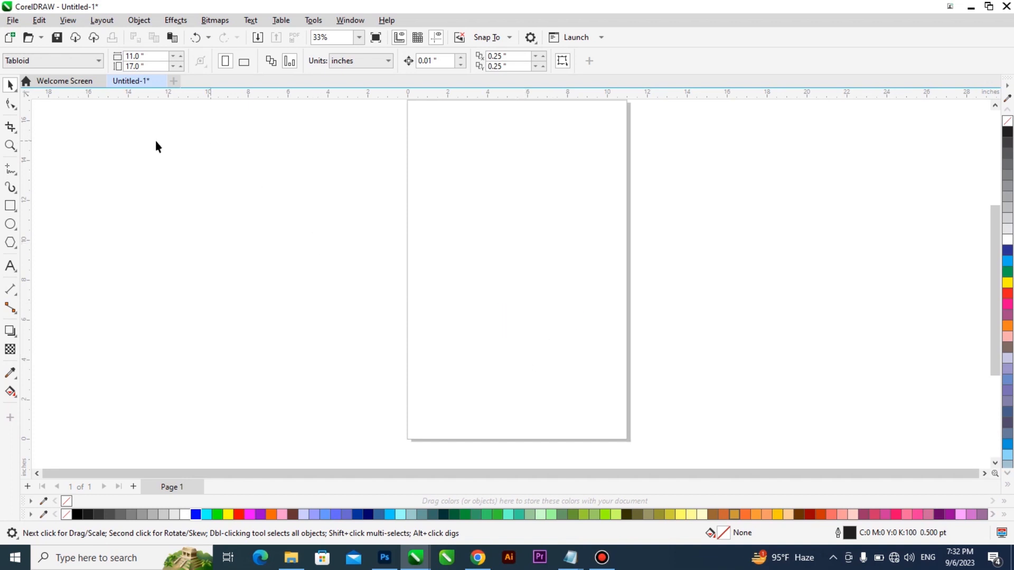
click(15, 149)
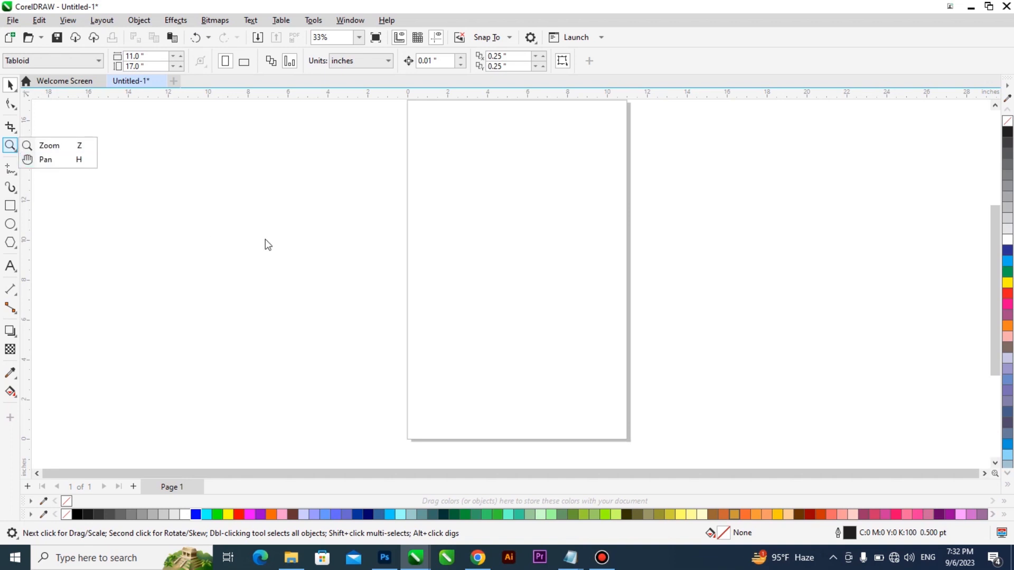
click(420, 306)
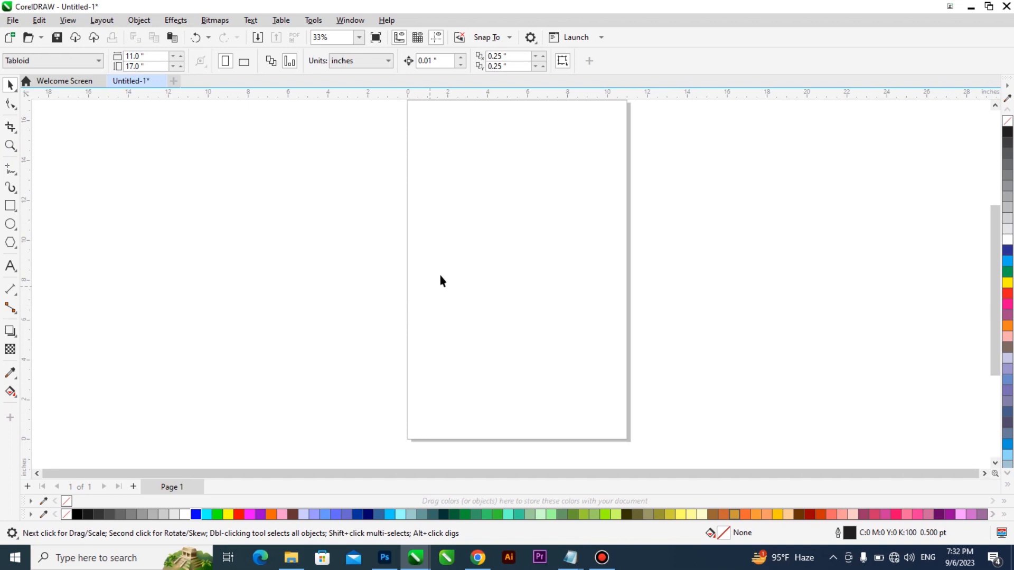
click(15, 178)
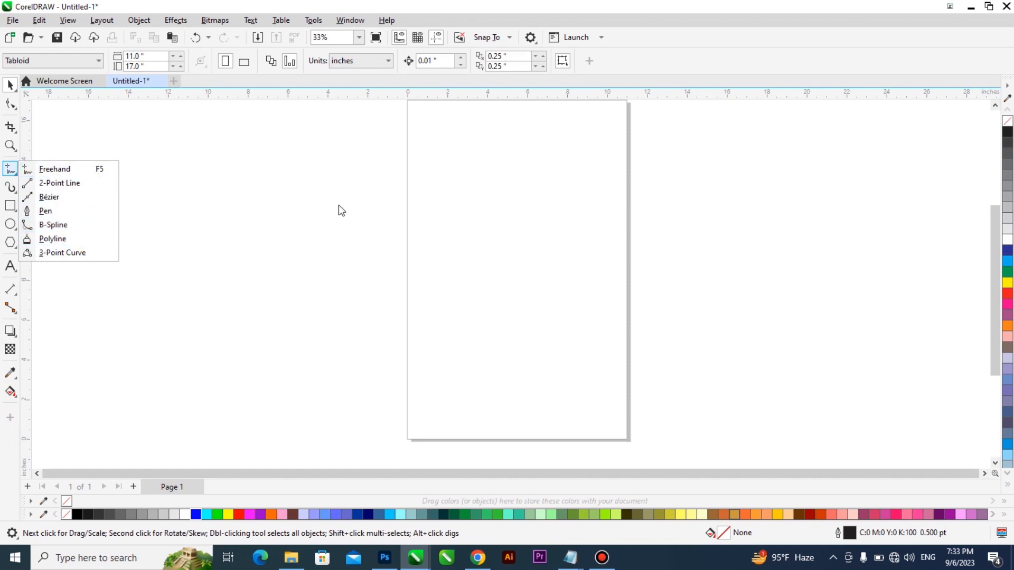
click(519, 1)
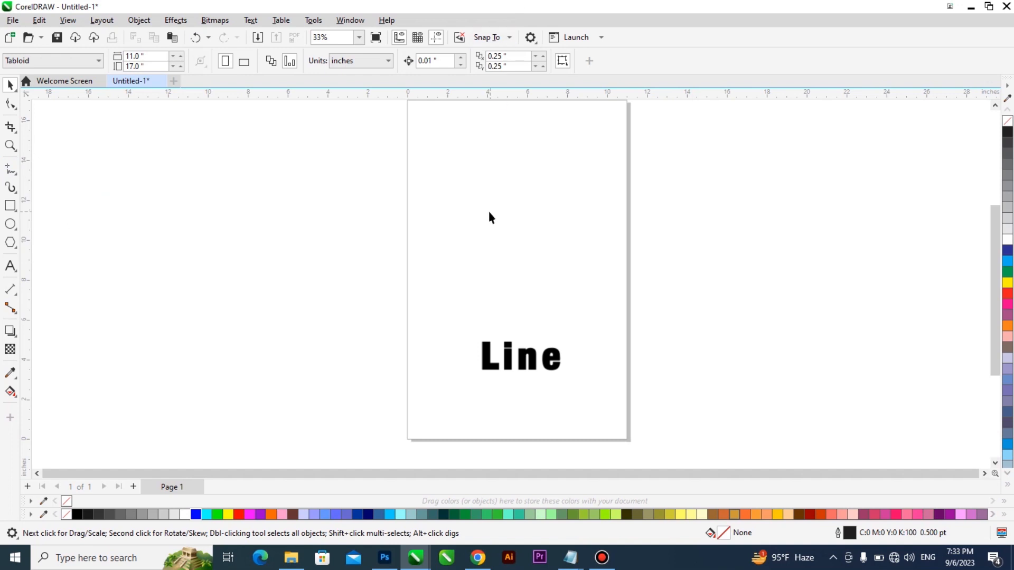
- Draw a looping Freehand scribble about 15.7 by 9.1 inches across the page and two long, nearly horizontal strokes below it
click(11, 172)
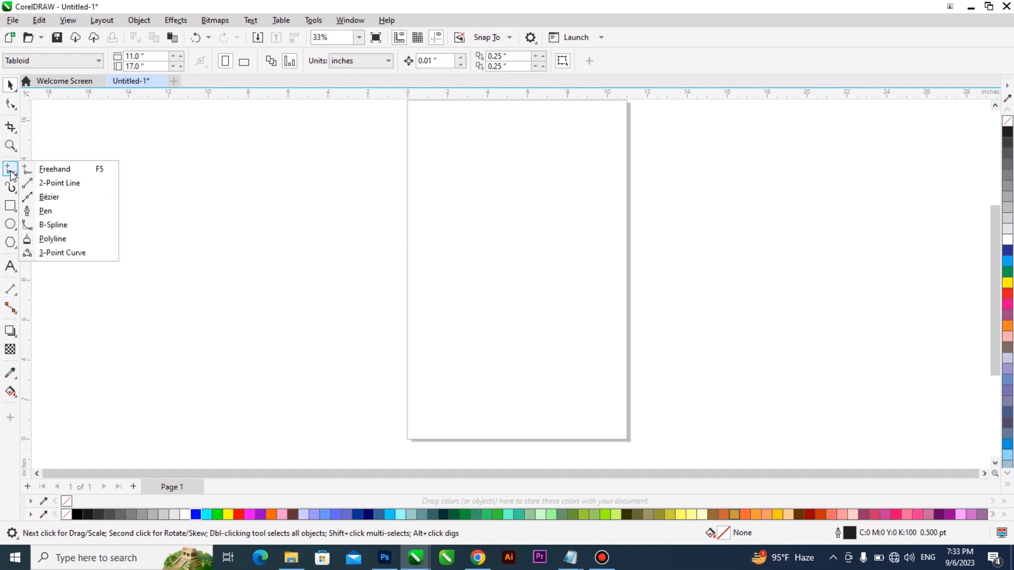
click(61, 170)
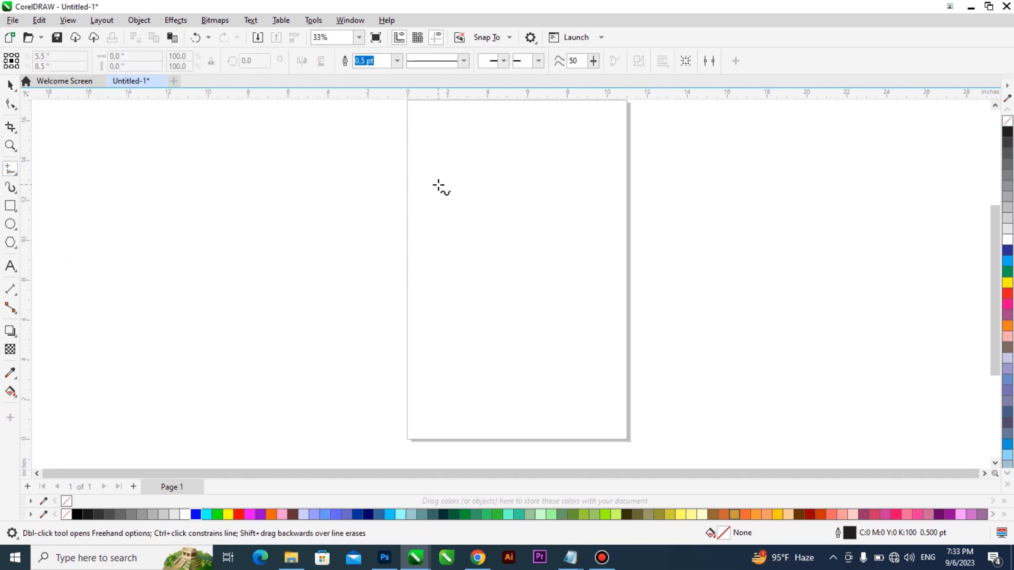
mouse_move(437, 185)
mouse_down()
mouse_move(415, 241)
mouse_move(457, 201)
mouse_move(431, 218)
mouse_move(470, 265)
mouse_move(548, 226)
mouse_move(579, 248)
mouse_move(521, 271)
mouse_move(576, 194)
mouse_move(484, 268)
mouse_move(526, 252)
mouse_move(674, 235)
mouse_move(491, 199)
mouse_move(576, 195)
mouse_move(578, 269)
mouse_move(537, 190)
mouse_move(528, 255)
mouse_move(489, 257)
mouse_move(464, 198)
mouse_move(472, 284)
mouse_move(534, 317)
mouse_move(572, 321)
mouse_move(443, 317)
mouse_move(475, 287)
mouse_up()
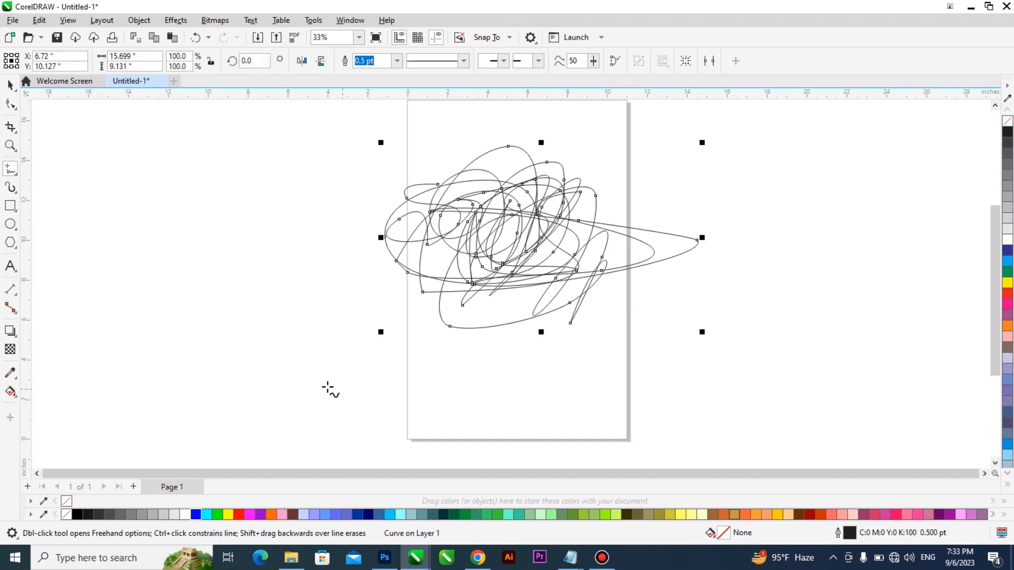
drag(274, 382, 735, 385)
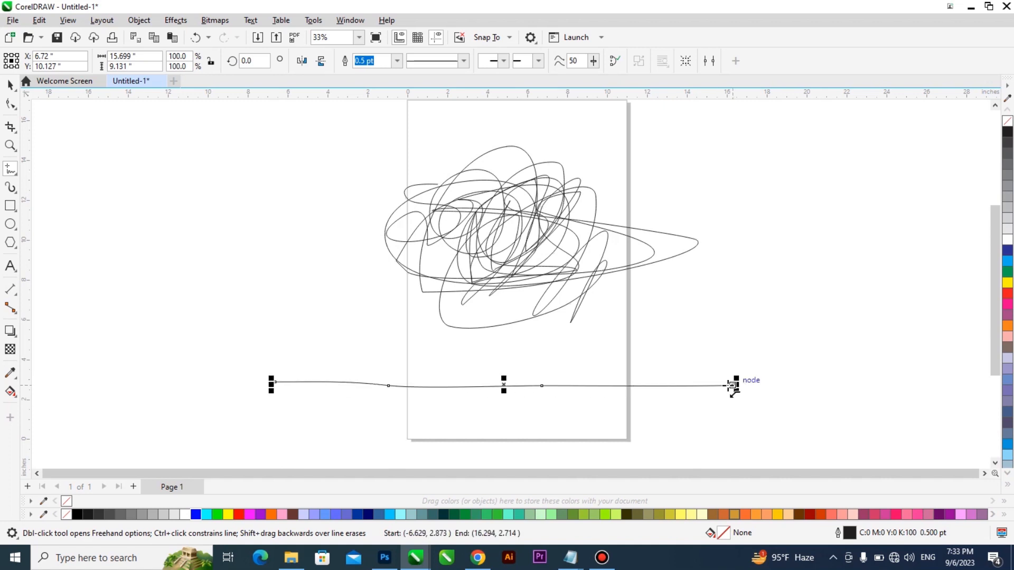
drag(297, 428, 785, 422)
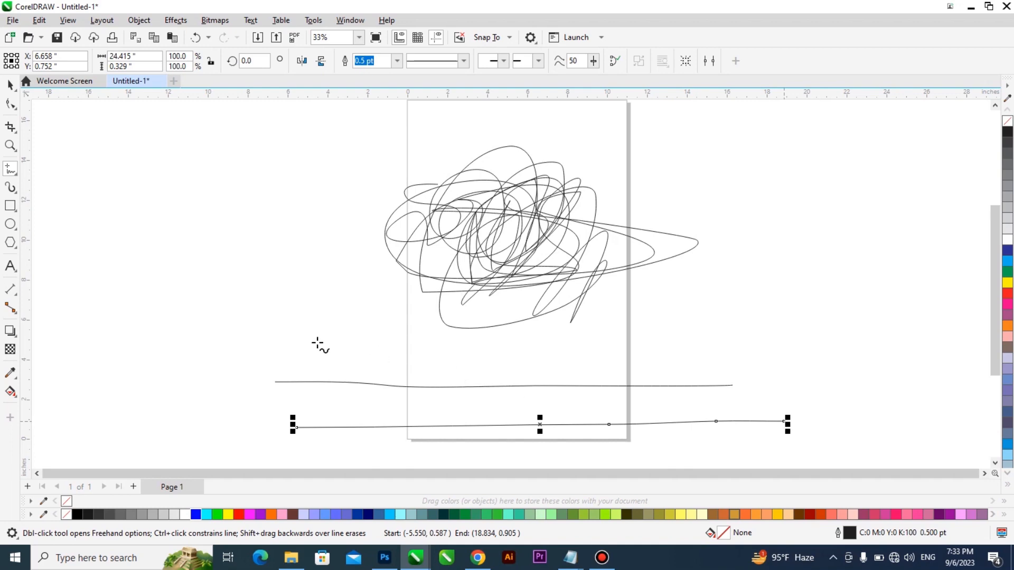
- Delete all the freehand strokes from the drawing
key(ctrl+a)
key(Delete)
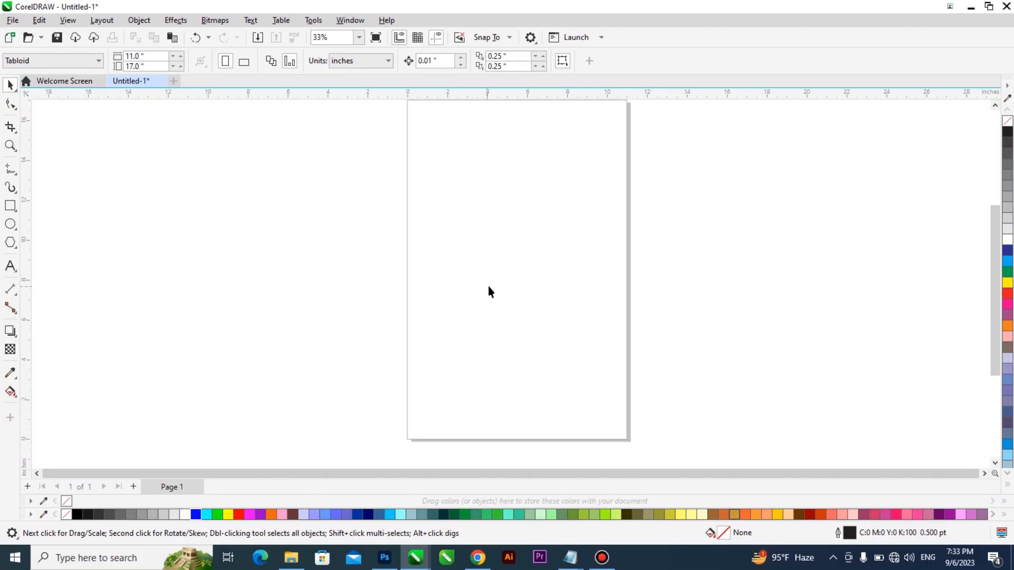
- Draw straight Freehand lines: a horizontal one about 9.1 inches across the page and a vertical one about 10.6 inches beside it
click(11, 169)
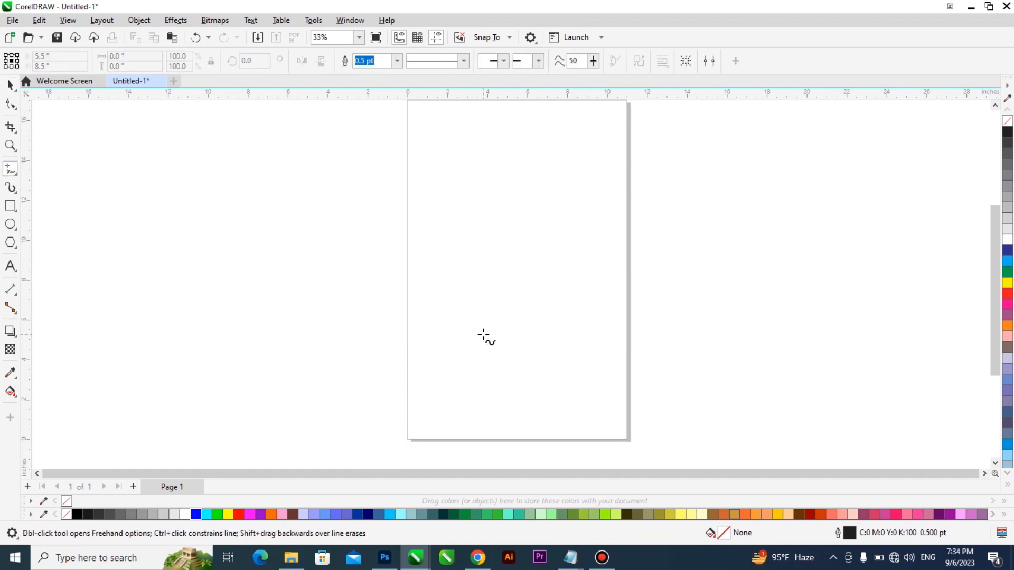
click(422, 283)
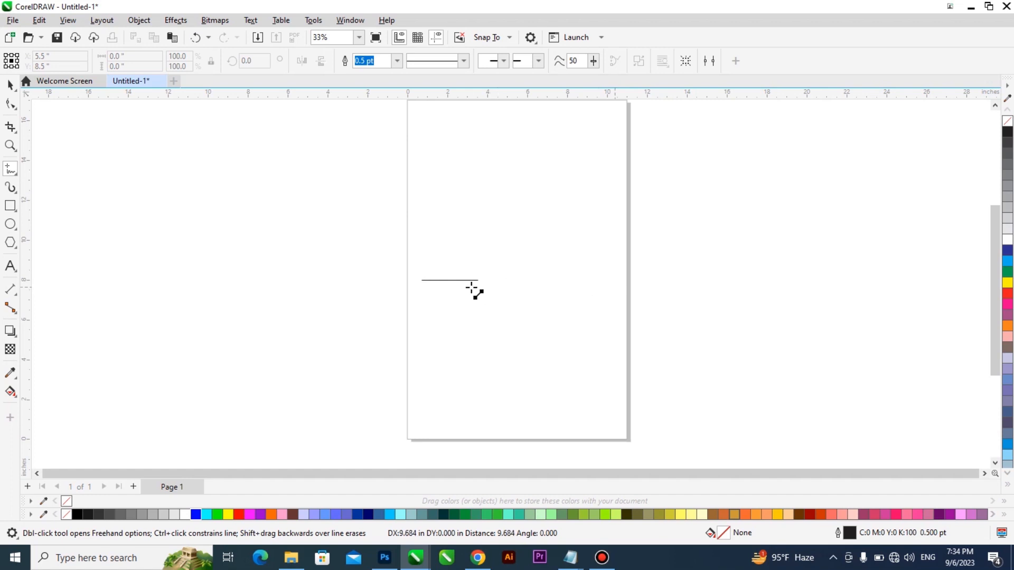
click(603, 289)
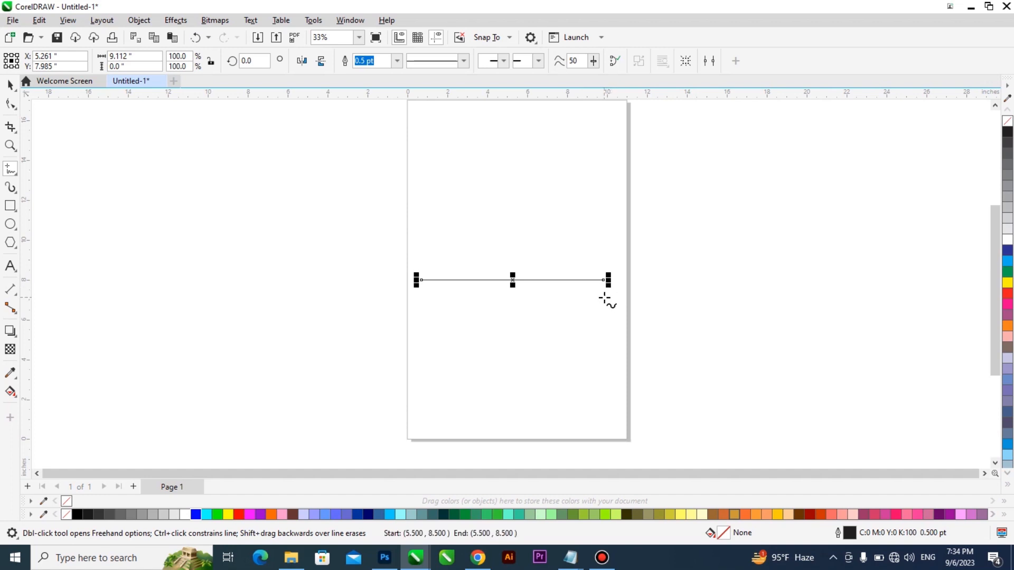
click(309, 144)
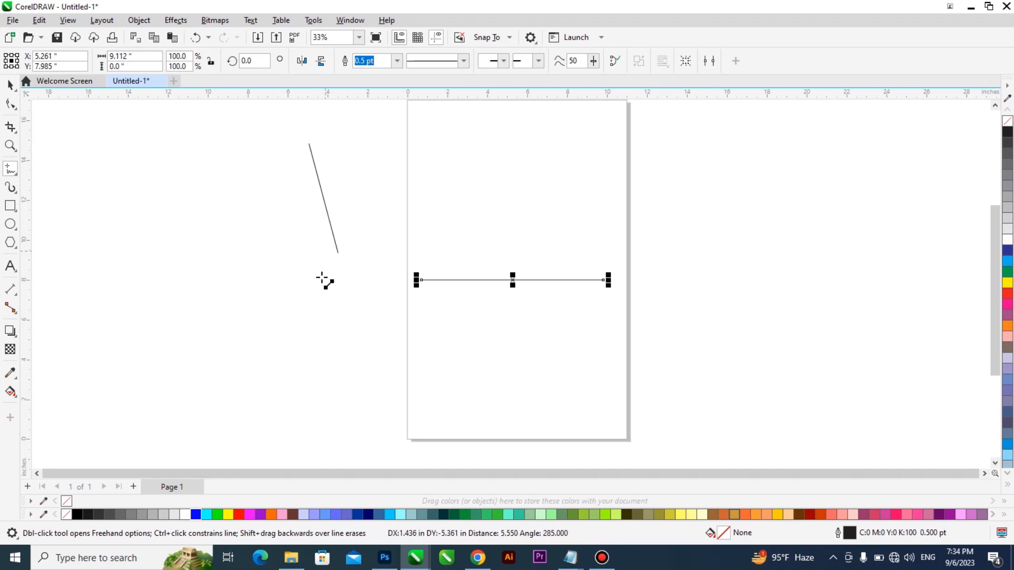
click(299, 356)
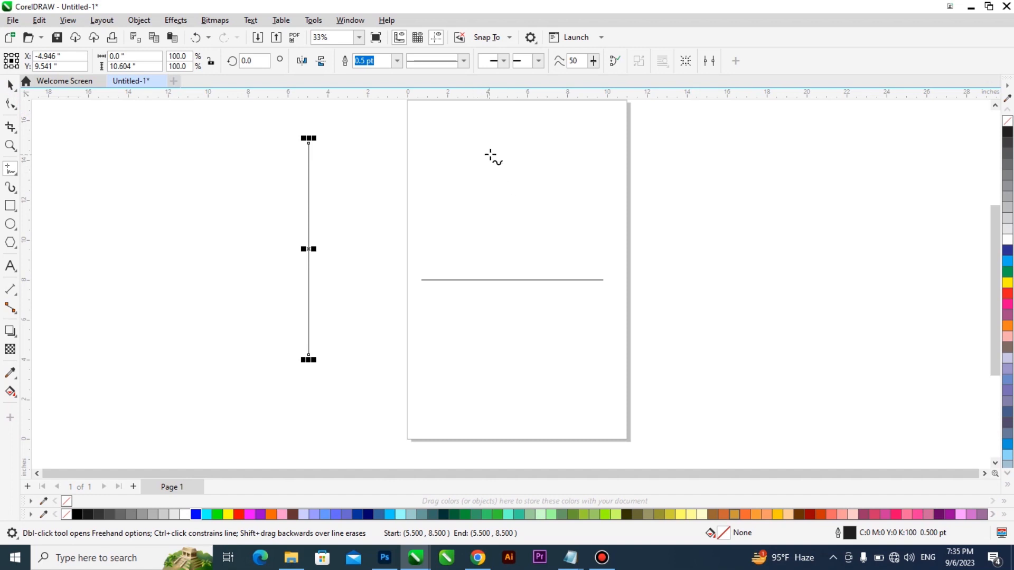
- Draw a signature-like Freehand scribble about 8.8 by 4.9 inches above the horizontal line and move it slightly down
drag(491, 153, 446, 175)
mouse_move(475, 228)
mouse_down()
mouse_move(522, 172)
mouse_move(516, 181)
mouse_move(538, 174)
mouse_move(562, 190)
mouse_move(556, 217)
mouse_move(597, 181)
mouse_move(606, 199)
mouse_move(622, 182)
mouse_up()
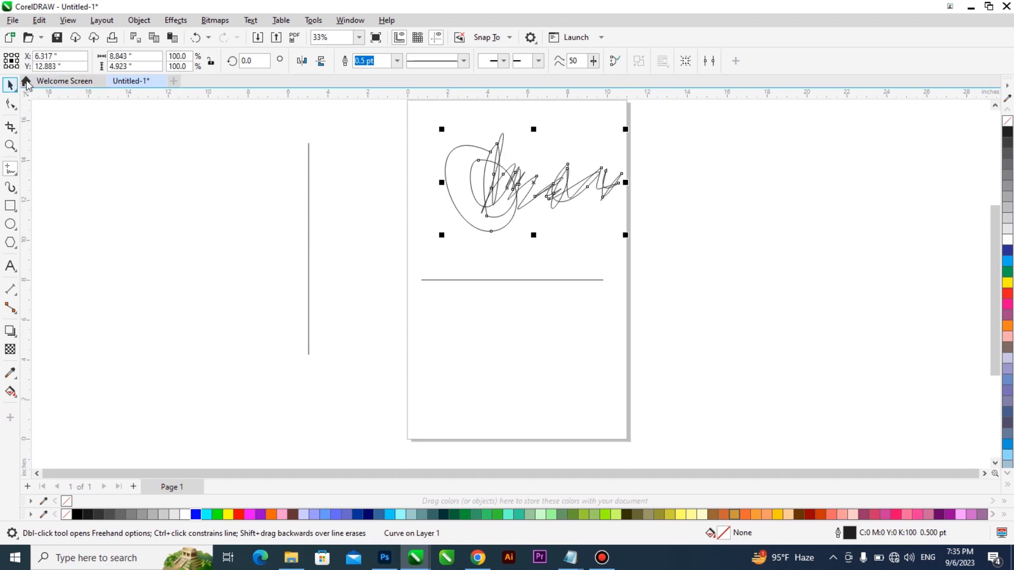
click(10, 85)
mouse_move(617, 186)
mouse_down()
mouse_move(608, 244)
mouse_move(615, 217)
mouse_up()
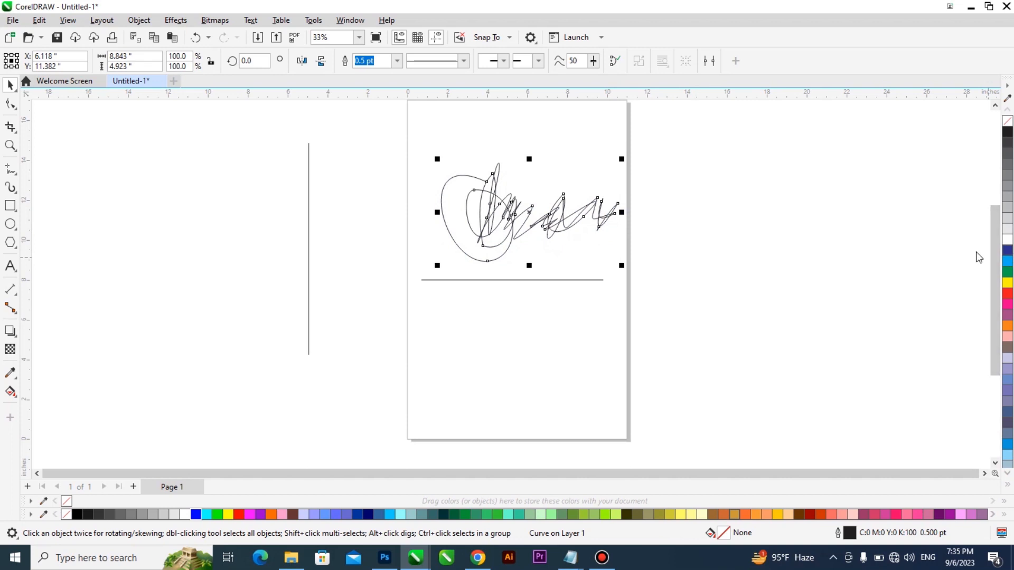
- Set the signature scribble's outline width to 4 pt
click(396, 65)
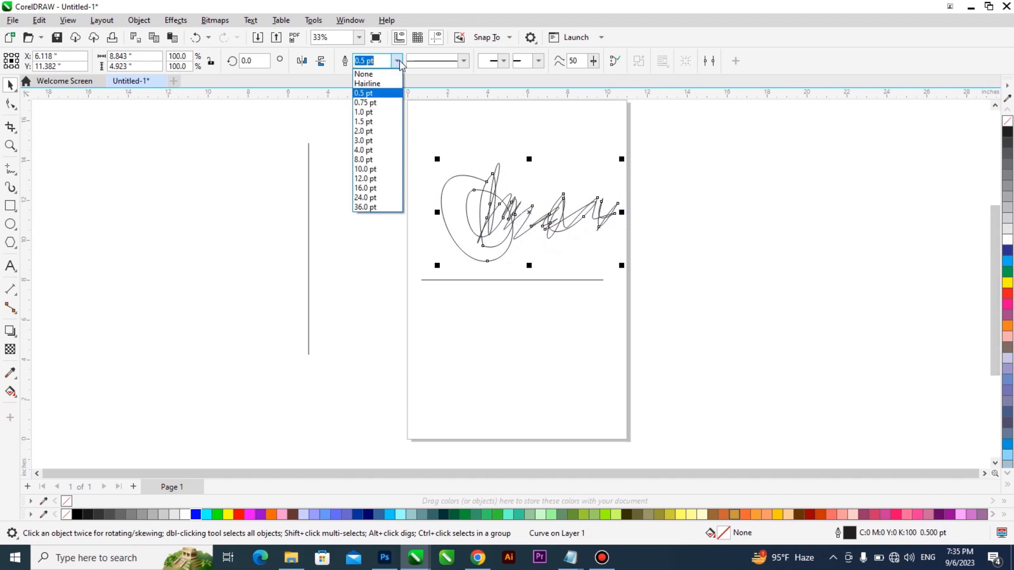
click(412, 49)
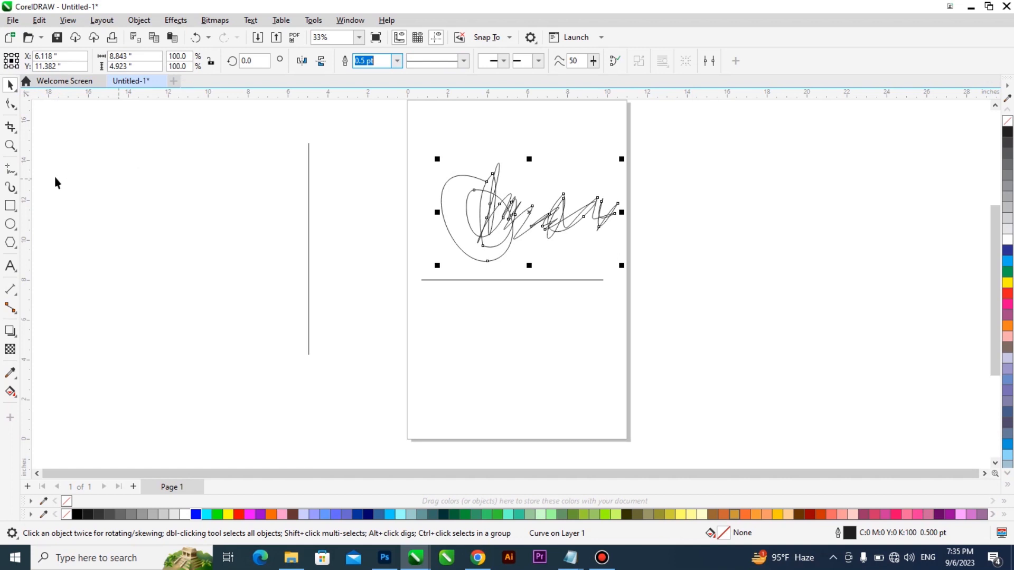
click(398, 65)
click(386, 127)
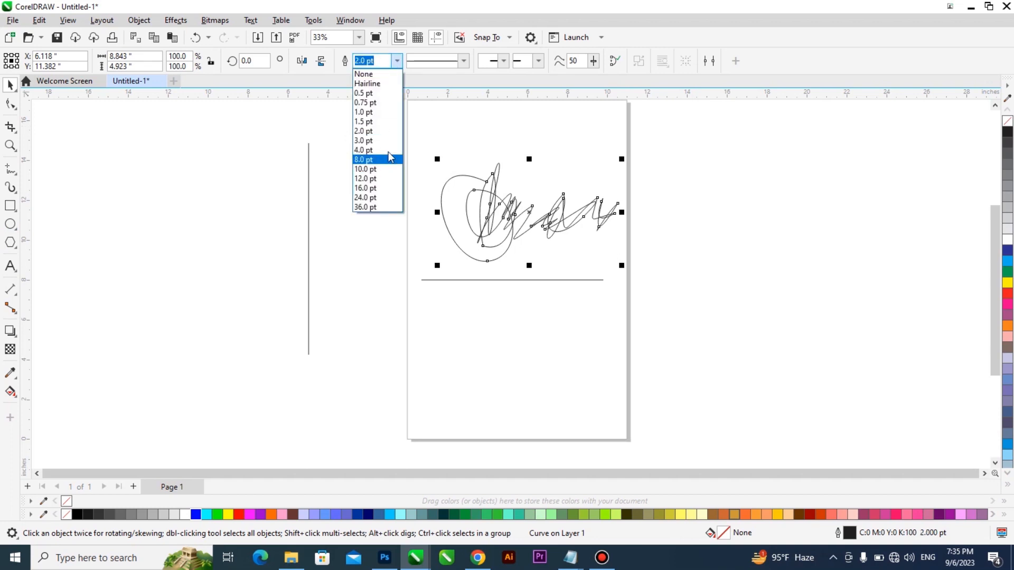
click(389, 150)
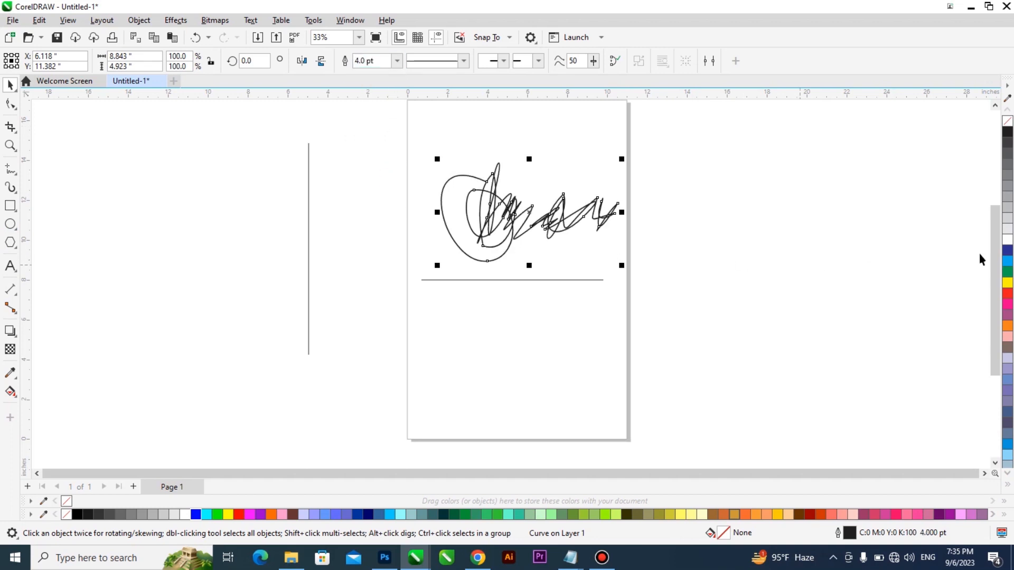
- Draw a rectangle about 8 by 4.9 inches below the horizontal line on the page
click(10, 206)
drag(443, 305, 603, 401)
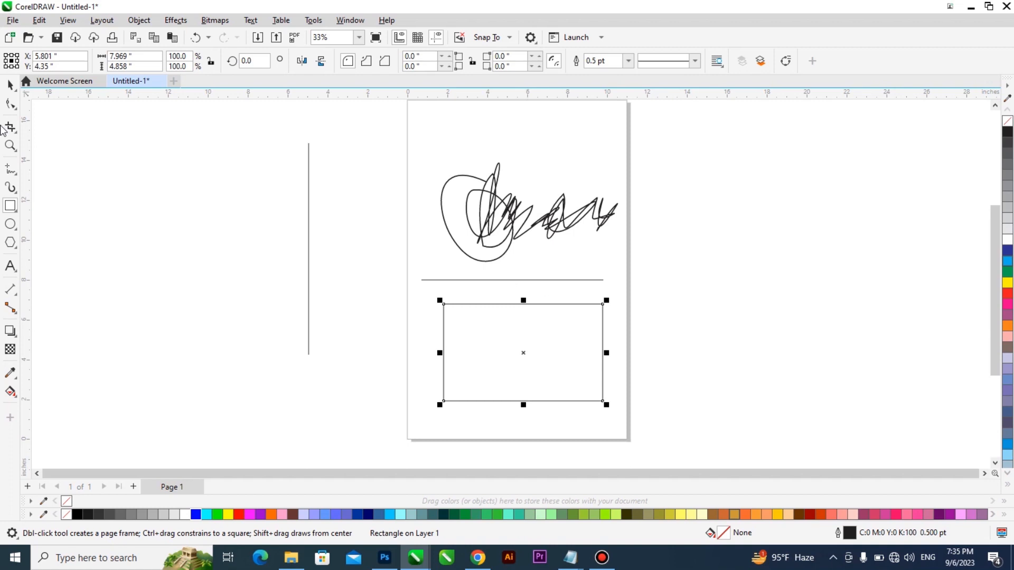
click(10, 84)
- Give the rectangle a 4 pt cyan outline and a yellow fill
click(627, 61)
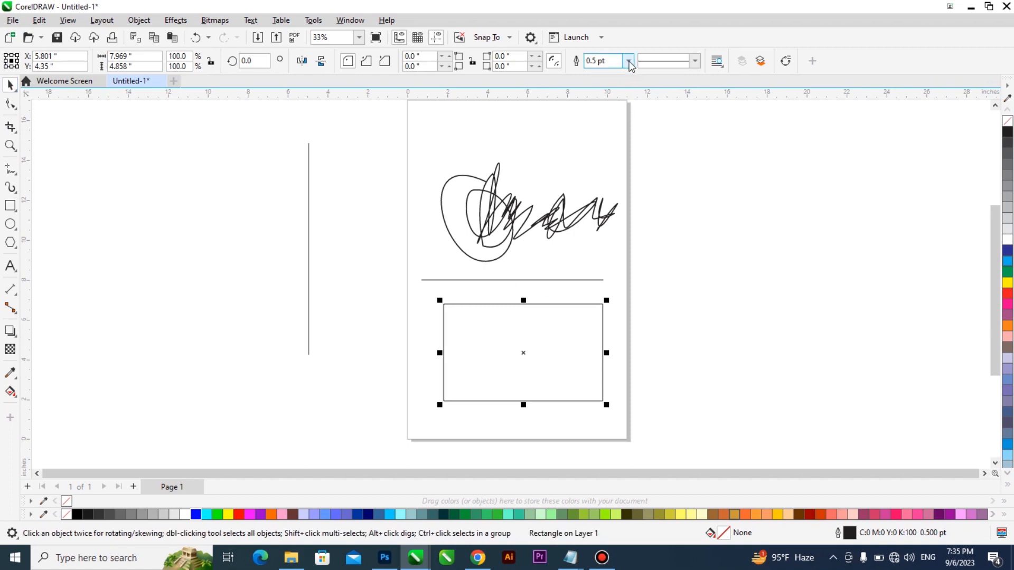
click(613, 121)
click(628, 61)
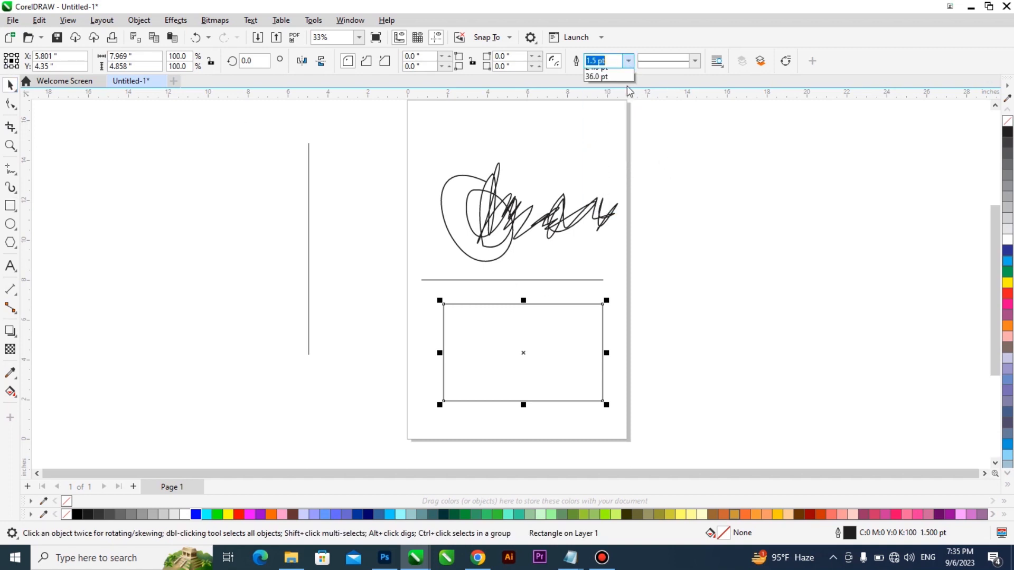
click(611, 150)
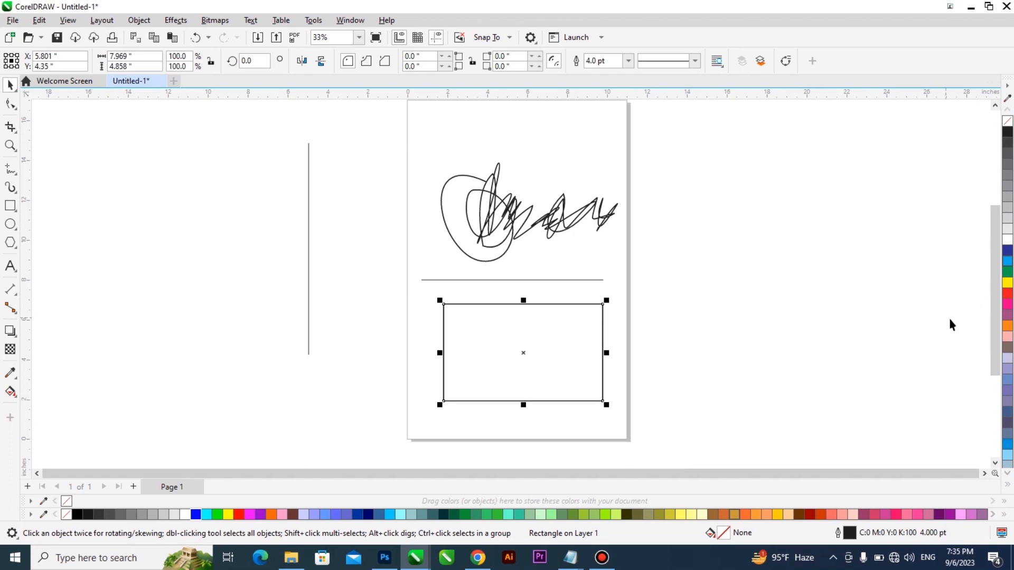
right_click(1008, 265)
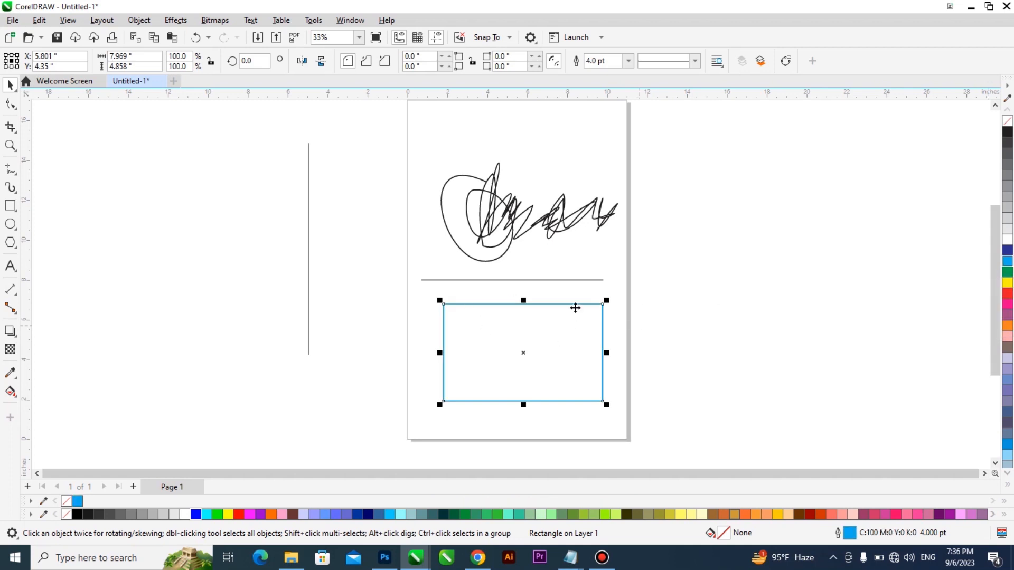
click(1008, 283)
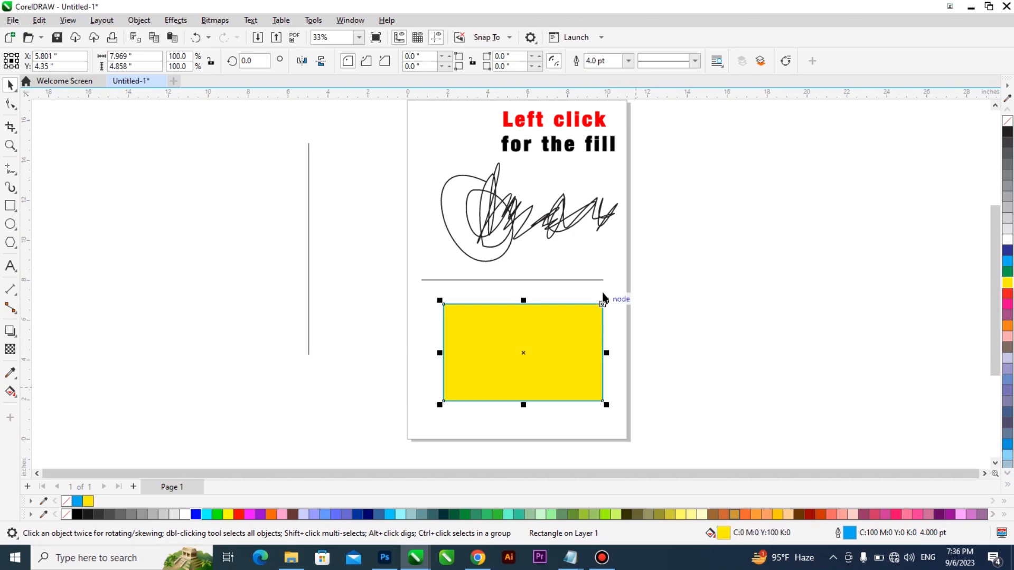
- Try red, green, blue, purple and pink outline colours on the signature scribble and finish with red
click(510, 221)
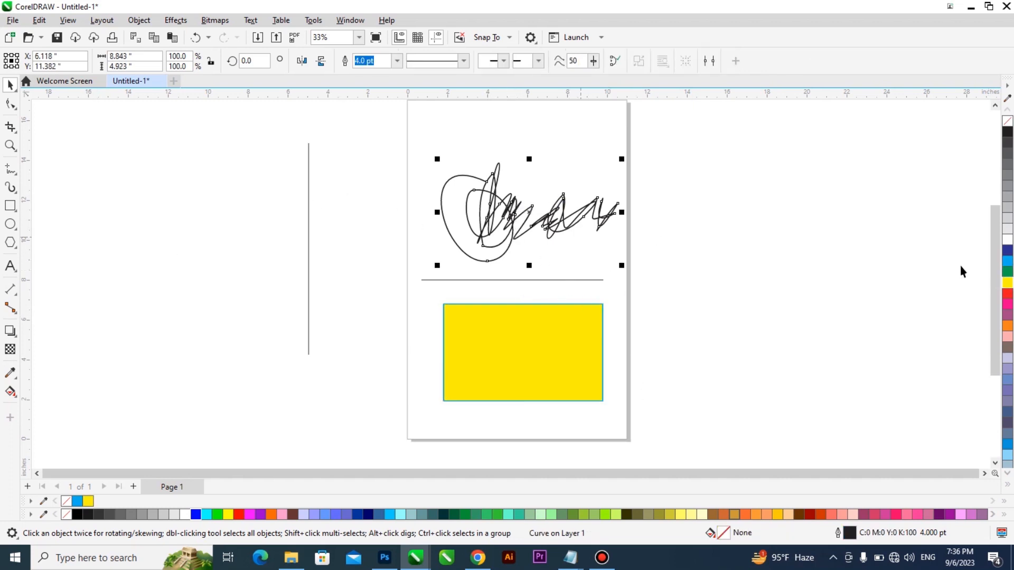
right_click(1009, 295)
right_click(1008, 271)
right_click(1007, 253)
right_click(1009, 294)
right_click(1008, 315)
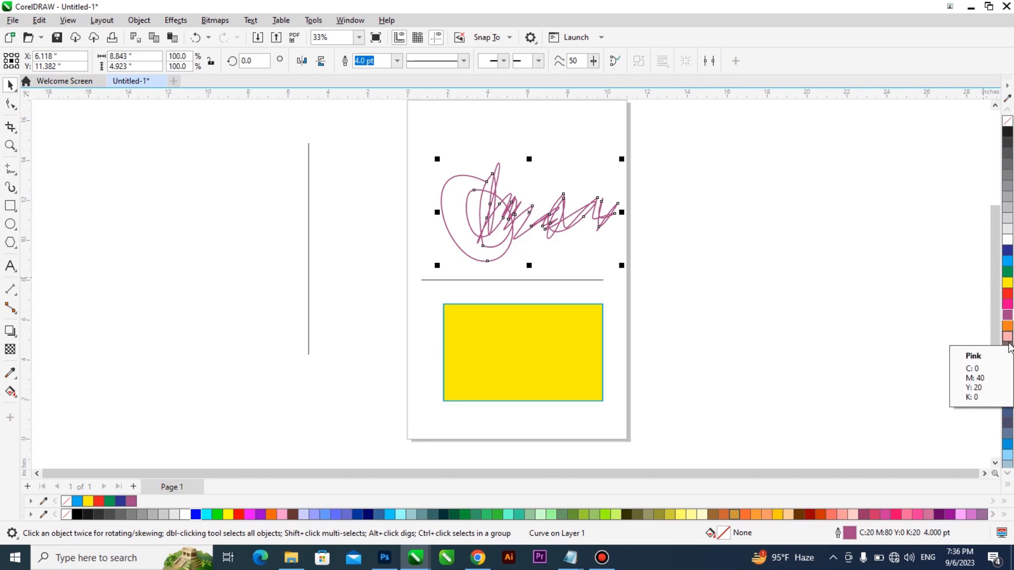
right_click(1008, 341)
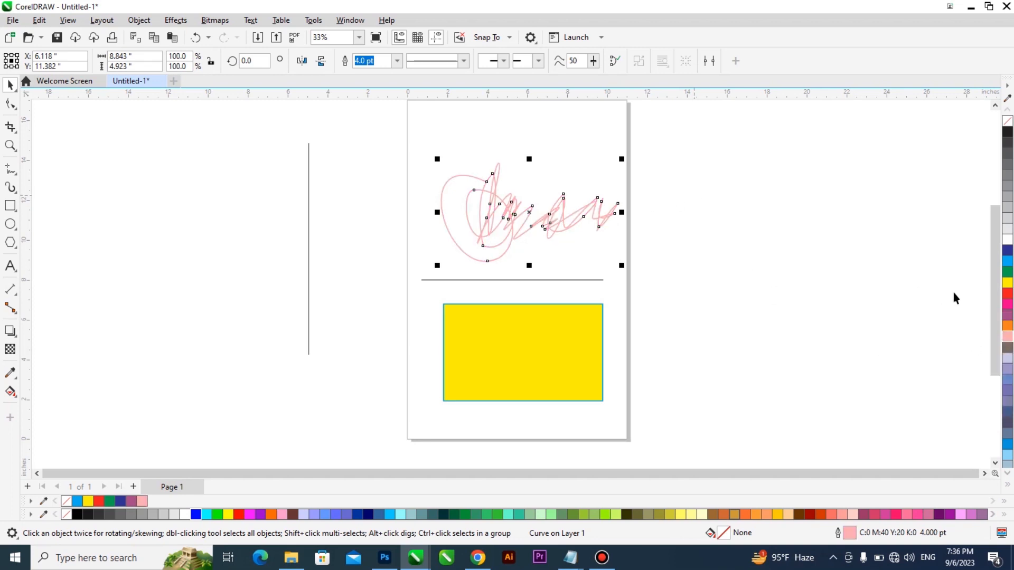
right_click(1006, 293)
- Select the signature, both lines and the rectangle together and delete them
drag(696, 132, 216, 422)
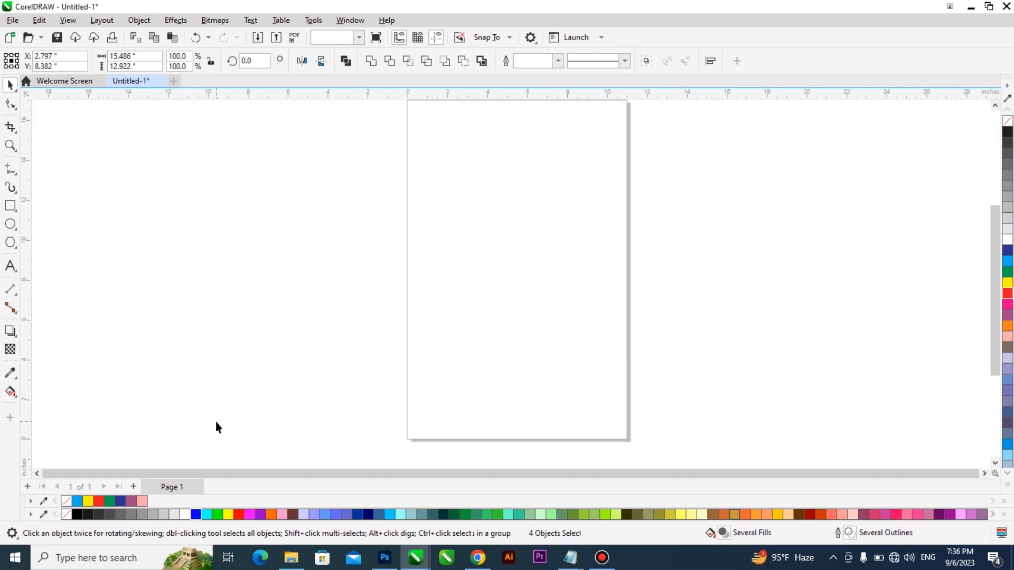
click(216, 421)
- Draw a diagonal line about 8.4 inches long with the 2-Point Line tool, from the upper page past its right edge
click(13, 170)
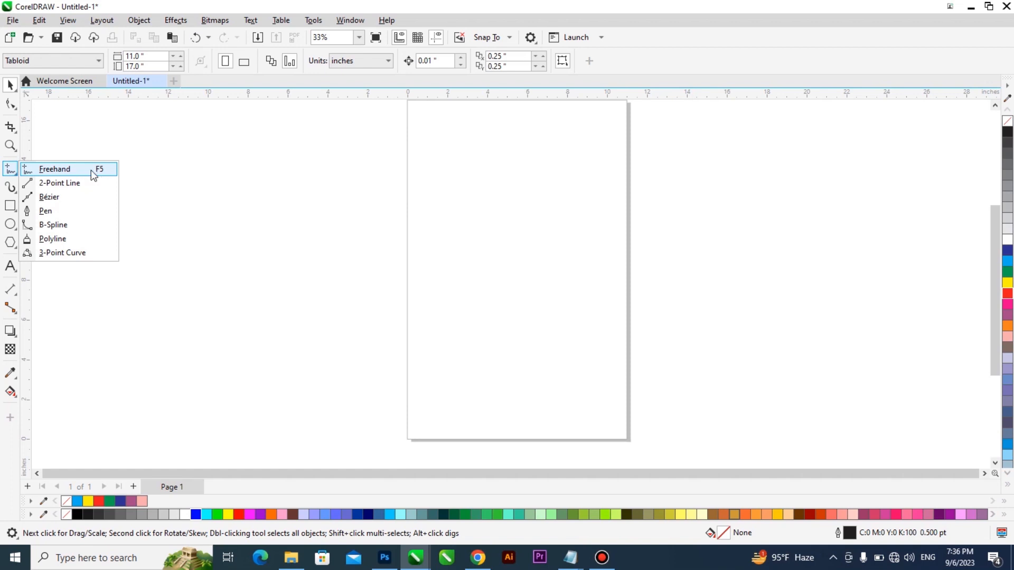
click(60, 183)
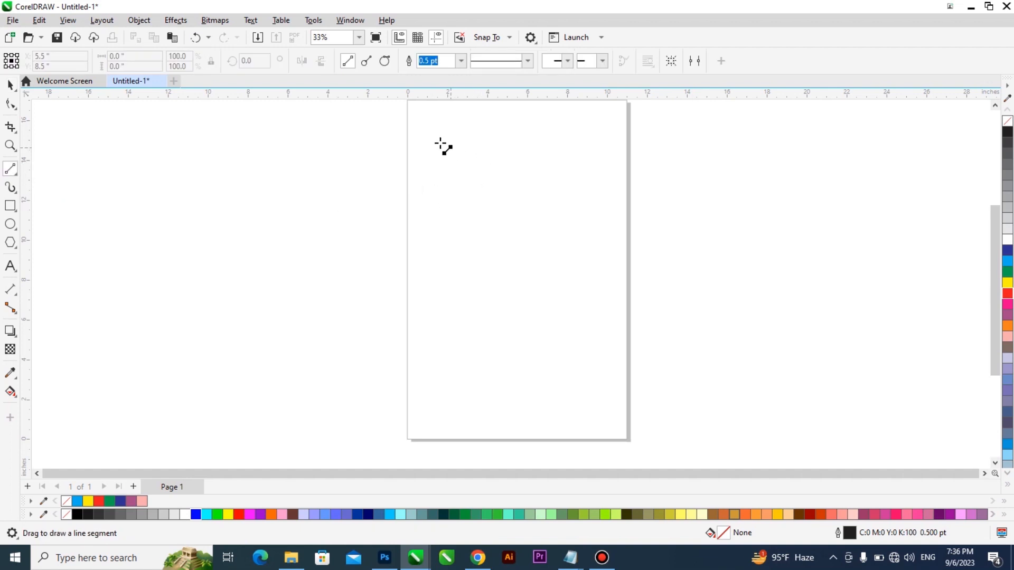
mouse_move(500, 145)
mouse_down()
mouse_move(431, 182)
mouse_move(459, 184)
mouse_up()
drag(615, 209, 649, 221)
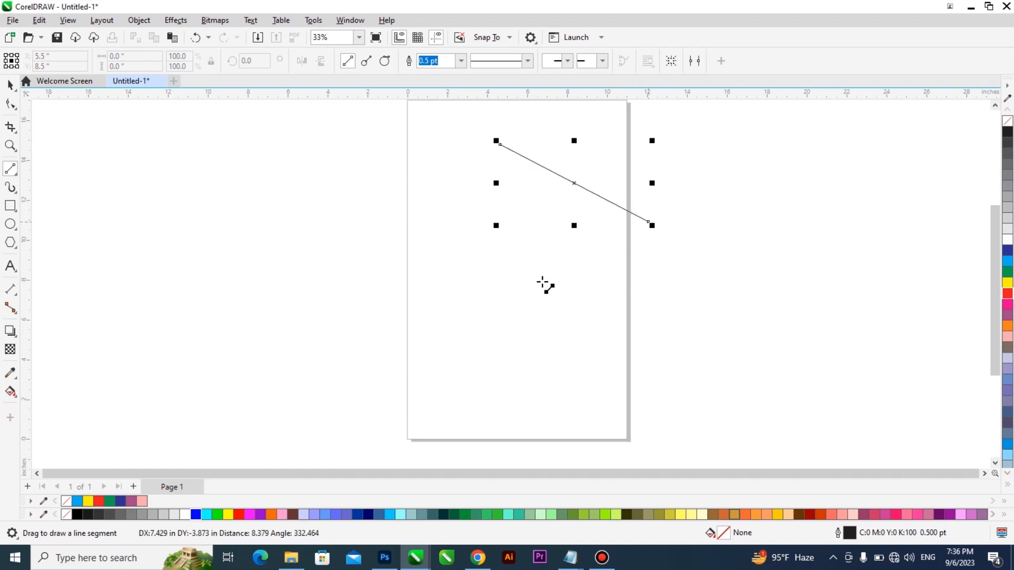
key(Delete)
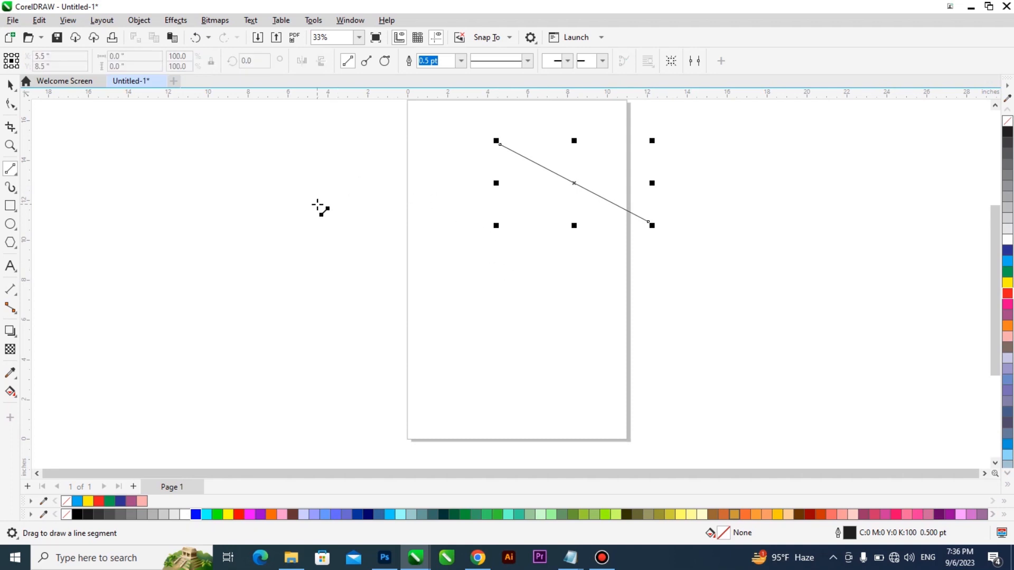
- Draw four more diagonal 2-point lines across and beside the page, plus horizontal lines about 6.9 inches left and 12.9 inches right of it
drag(317, 204, 519, 400)
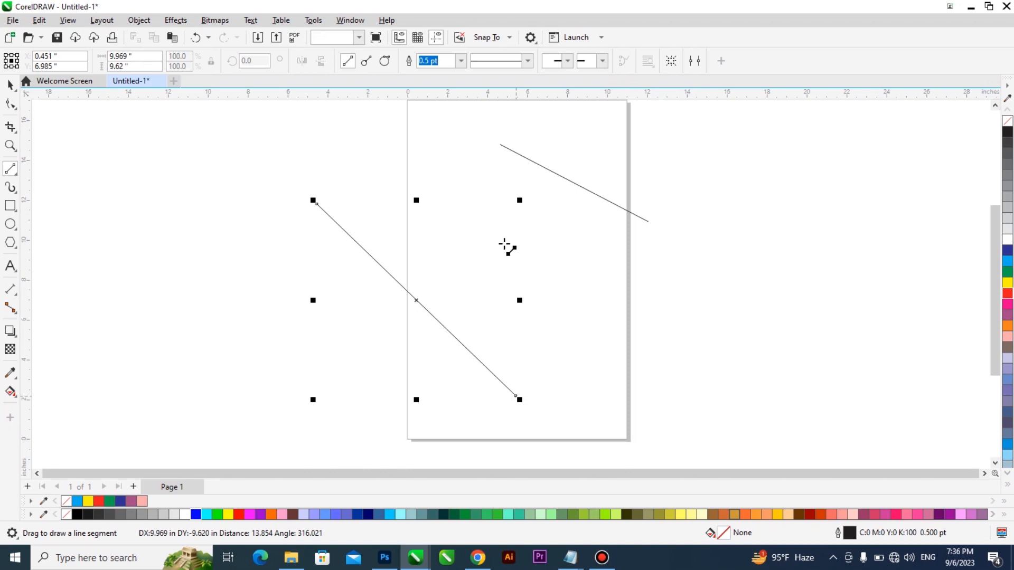
drag(450, 185, 661, 365)
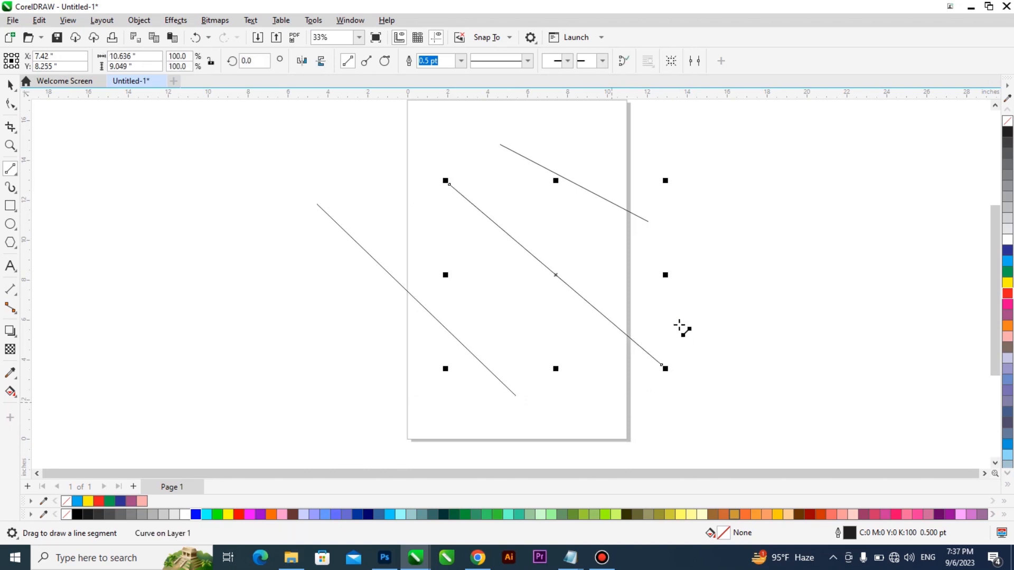
drag(863, 150, 671, 295)
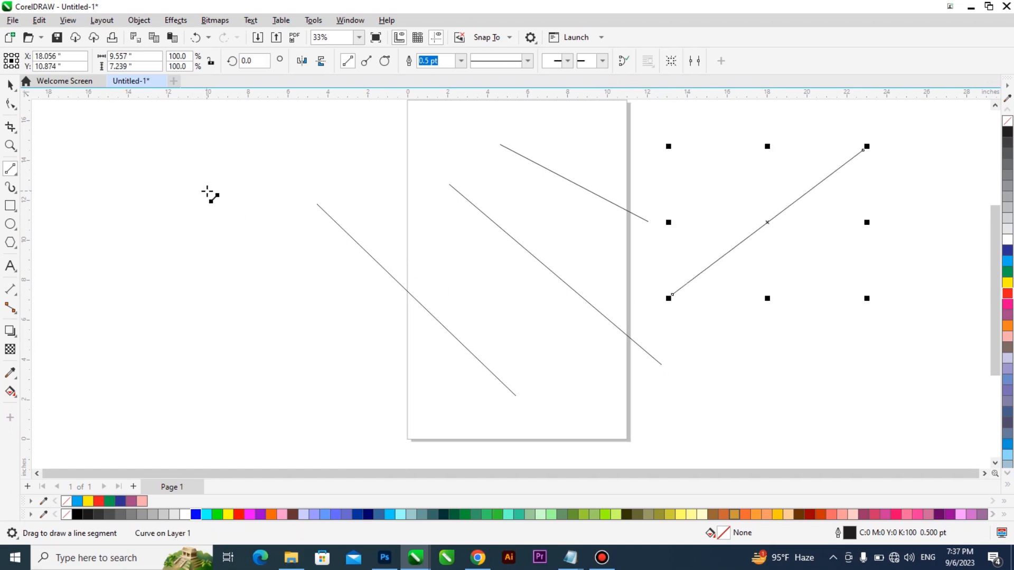
drag(219, 169, 236, 355)
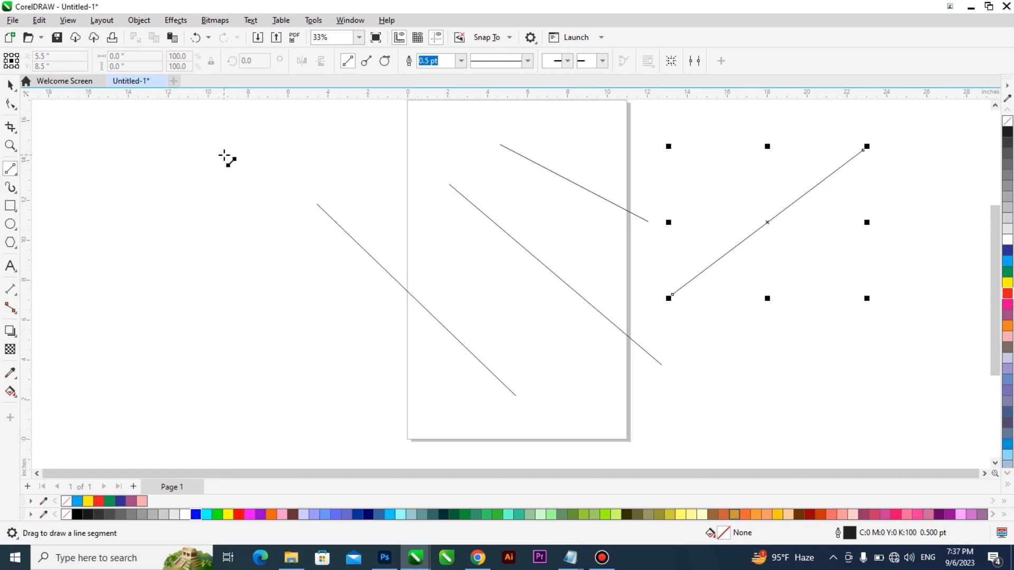
mouse_move(225, 155)
mouse_down()
mouse_move(263, 390)
mouse_move(420, 294)
mouse_move(445, 168)
mouse_move(446, 232)
mouse_move(411, 194)
mouse_move(327, 206)
mouse_move(260, 309)
mouse_up()
drag(224, 377, 366, 377)
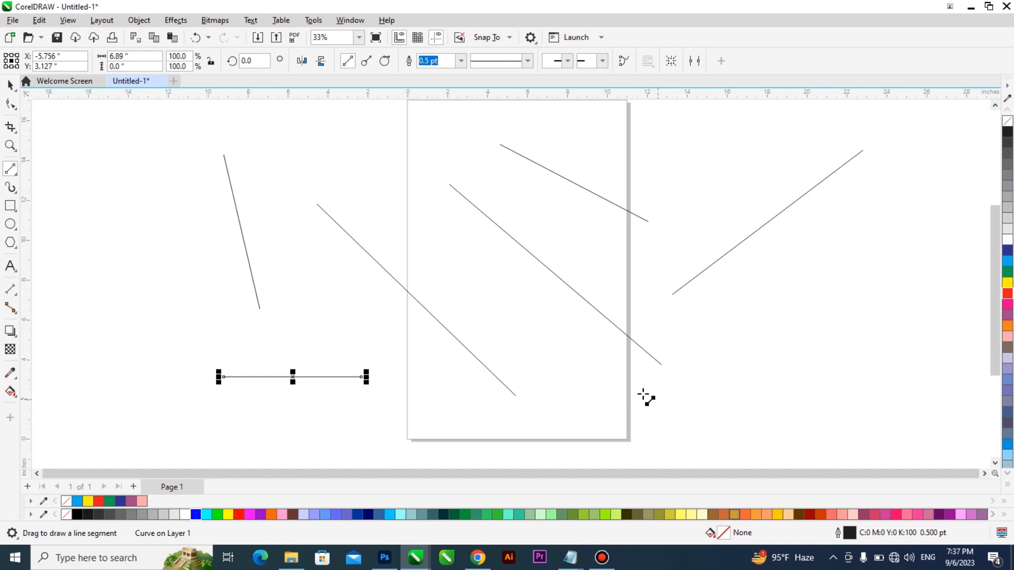
drag(642, 394, 901, 394)
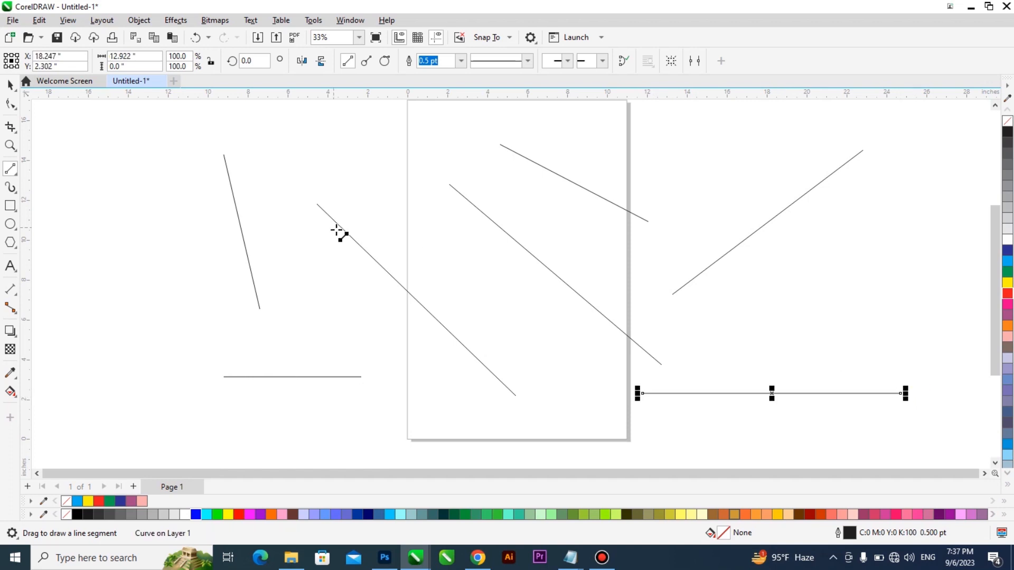
- Select all the diagonal and horizontal lines on and around the page together and delete them
scroll(324, 233, down, 1)
click(10, 85)
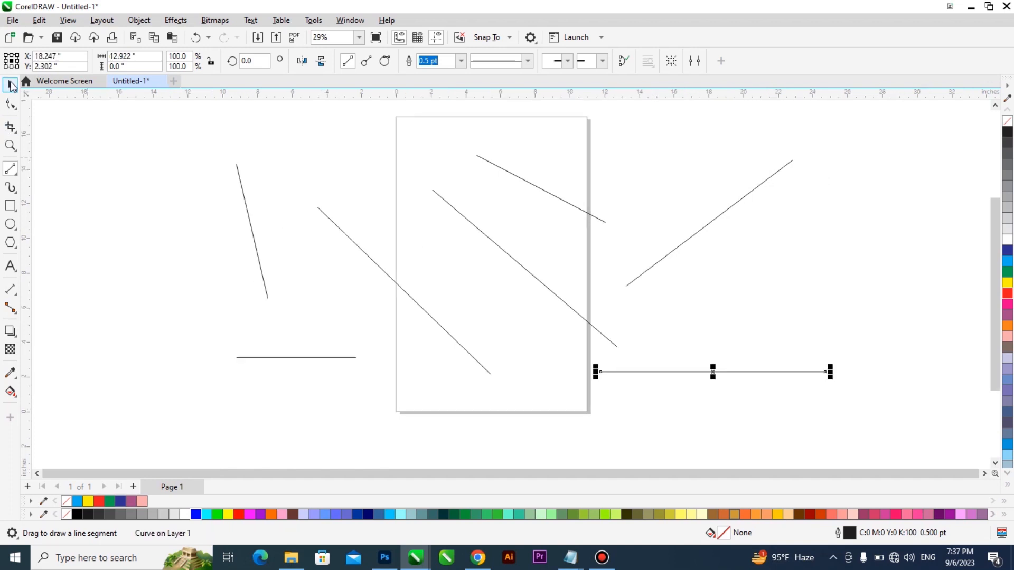
drag(179, 426, 888, 113)
key(Delete)
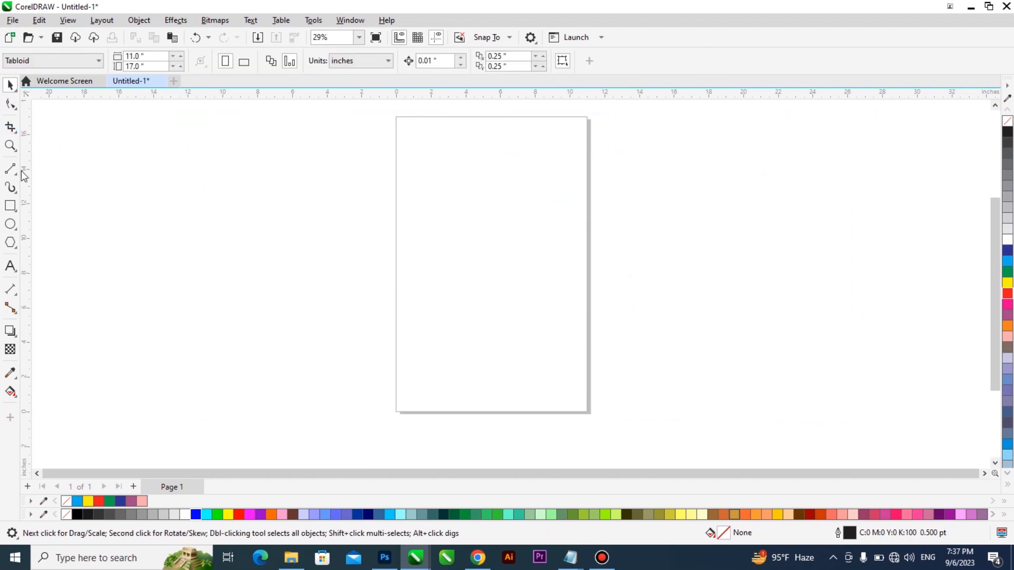
- Draw a freehand scribble about 13.8 by 7.7 inches over the page and a horizontal 2-point line about 12.9 inches long below it
click(15, 174)
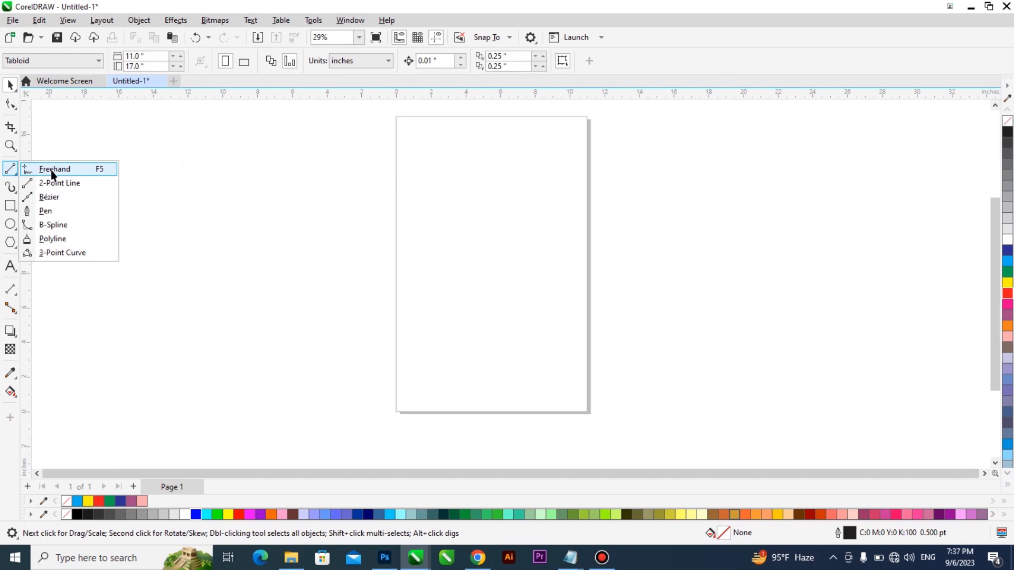
click(52, 170)
mouse_move(461, 217)
mouse_down()
mouse_move(527, 181)
mouse_move(566, 280)
mouse_move(436, 259)
mouse_move(549, 248)
mouse_move(509, 199)
mouse_move(494, 261)
mouse_up()
click(13, 171)
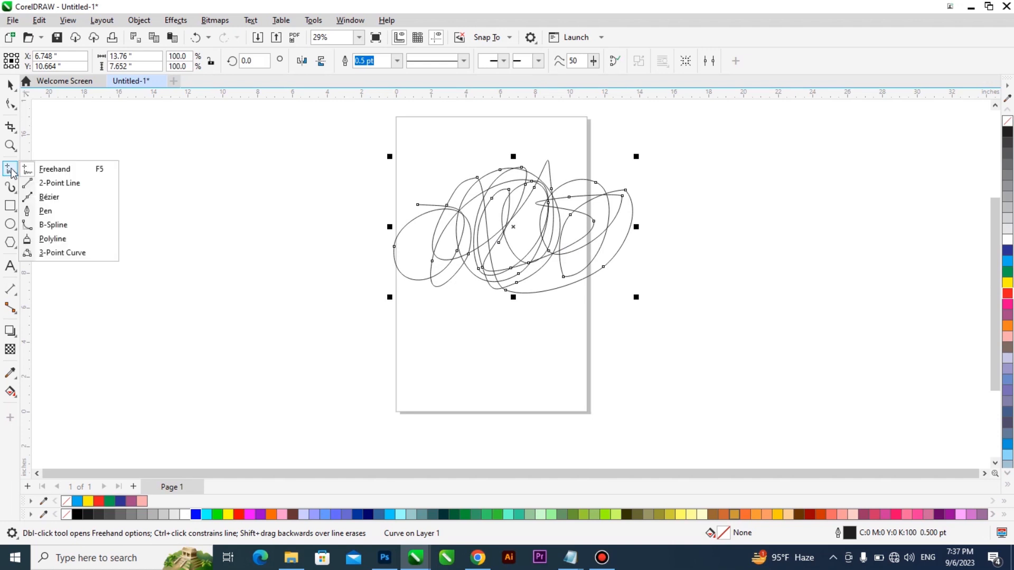
click(60, 183)
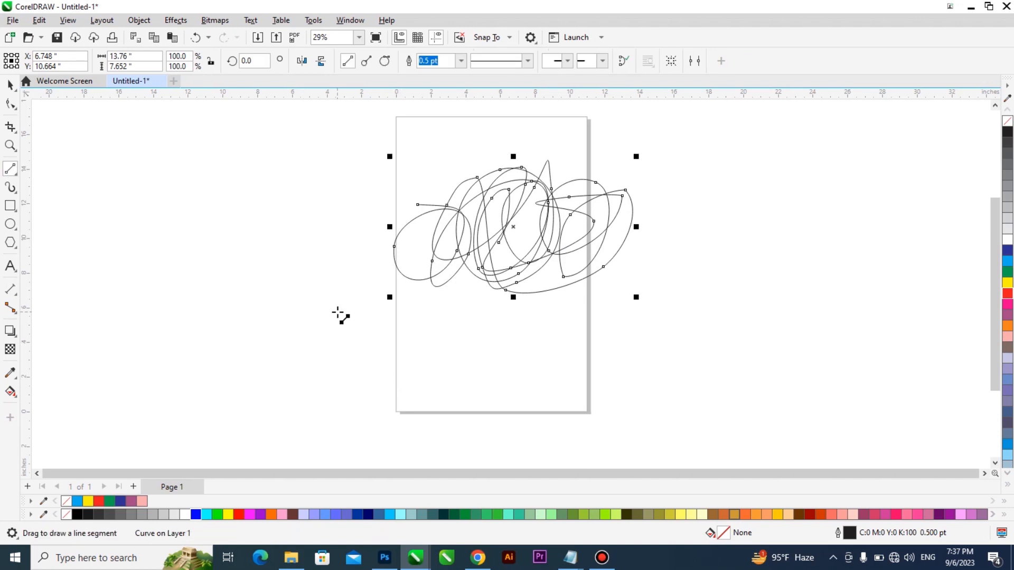
drag(338, 313, 565, 302)
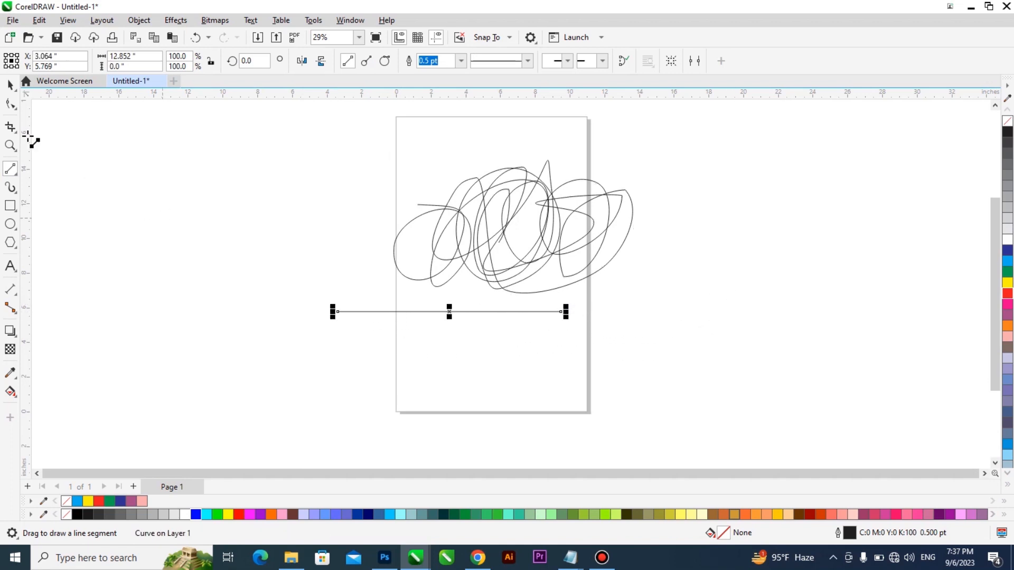
- Select the scribble and the horizontal line together and delete them
drag(185, 407, 719, 131)
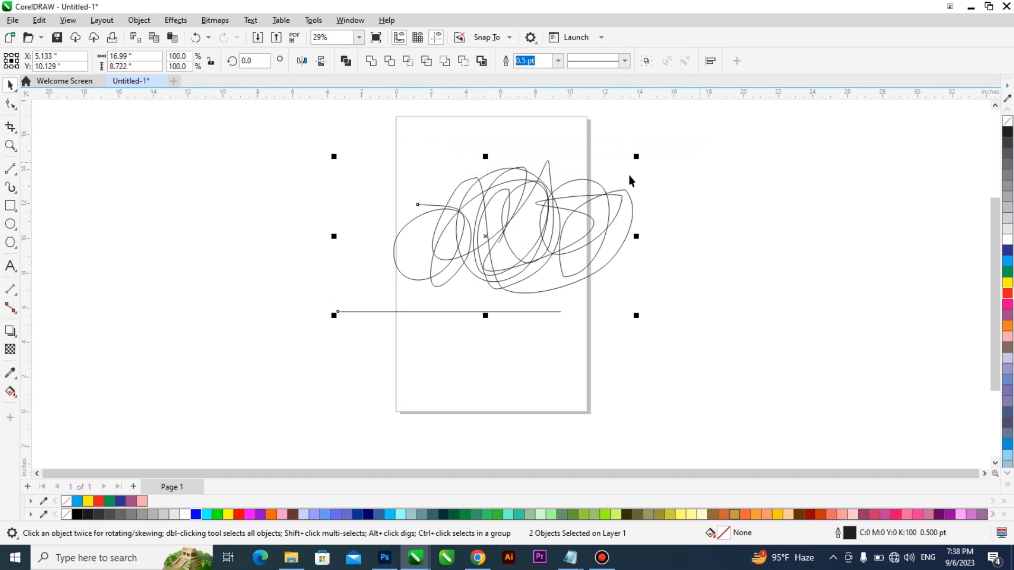
key(Delete)
- Draw an open two-segment angled path across the upper page with the Bézier tool and delete it
click(12, 171)
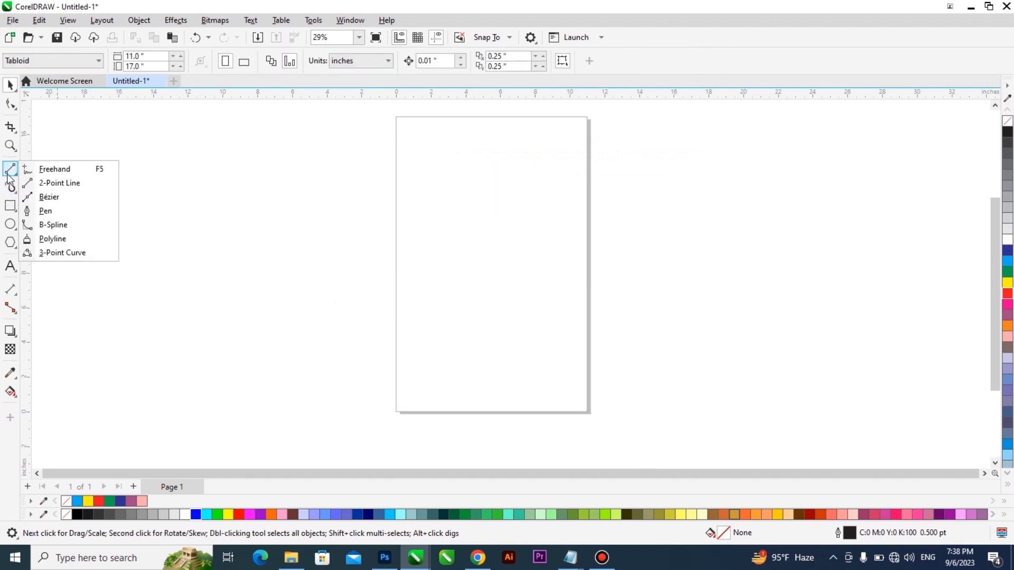
click(63, 202)
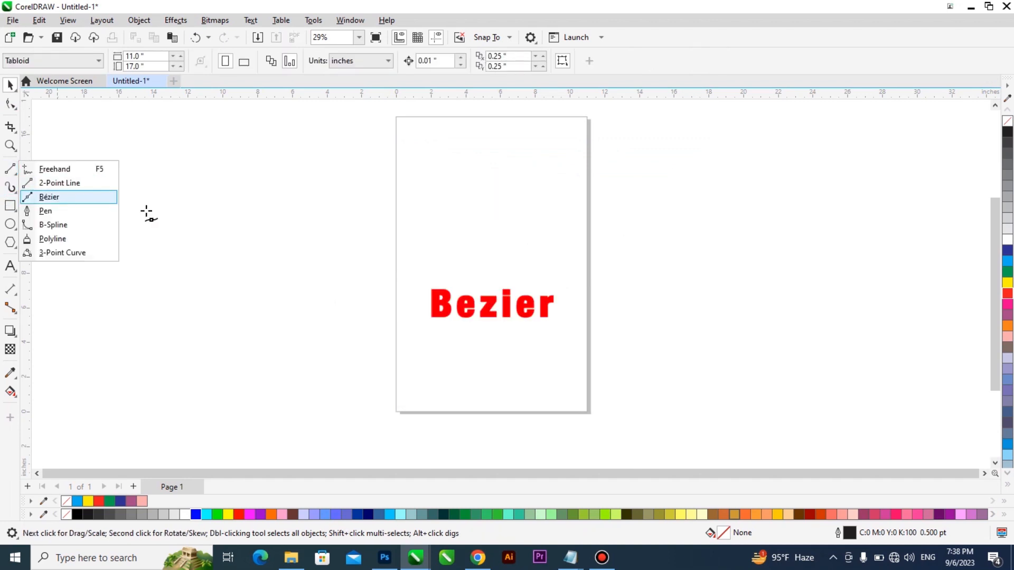
click(387, 272)
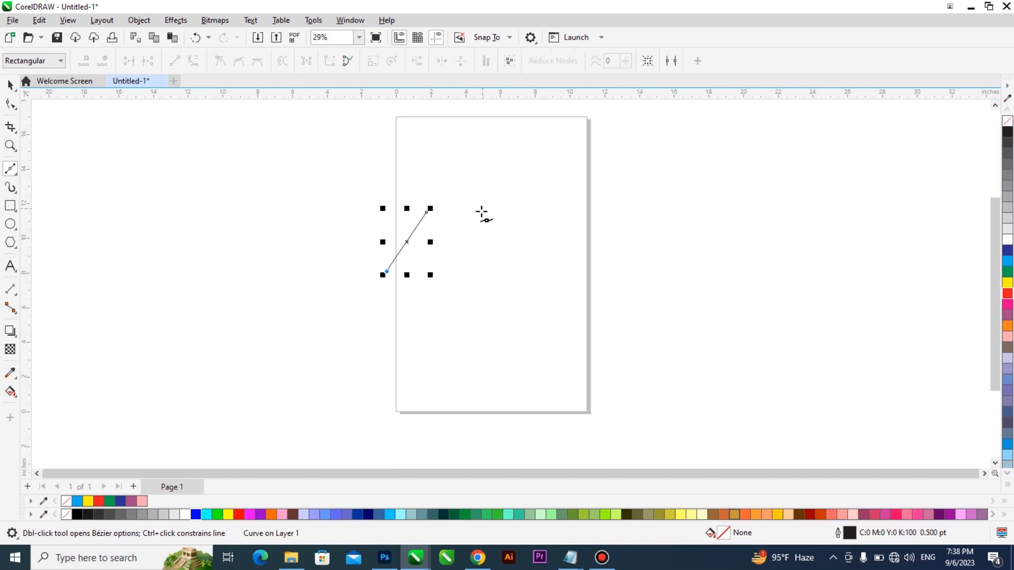
click(532, 167)
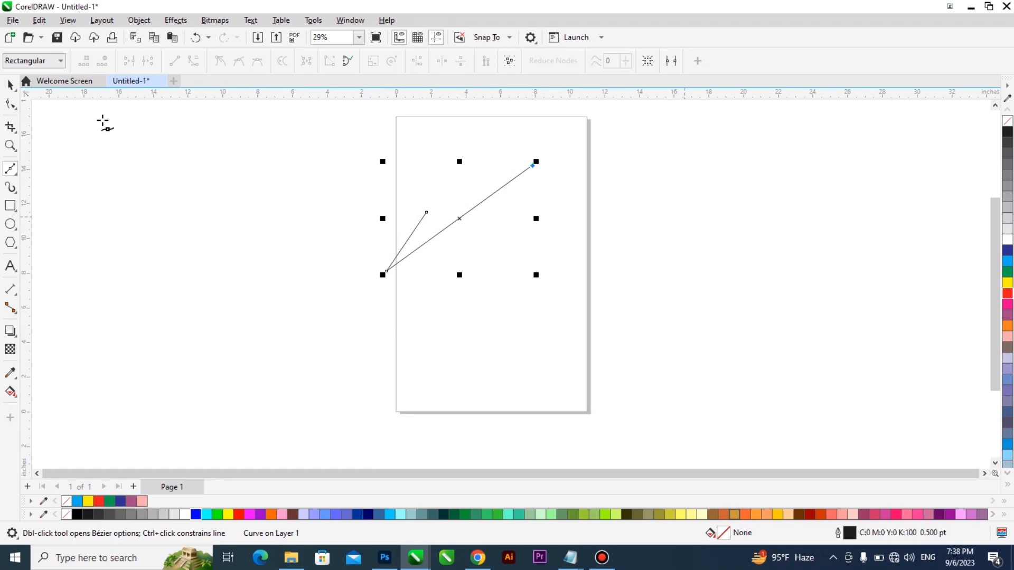
click(11, 85)
key(Delete)
- Draw a closed six-cornered Bézier shape about 24.6 by 13.2 inches across the upper page and fill it green
click(11, 169)
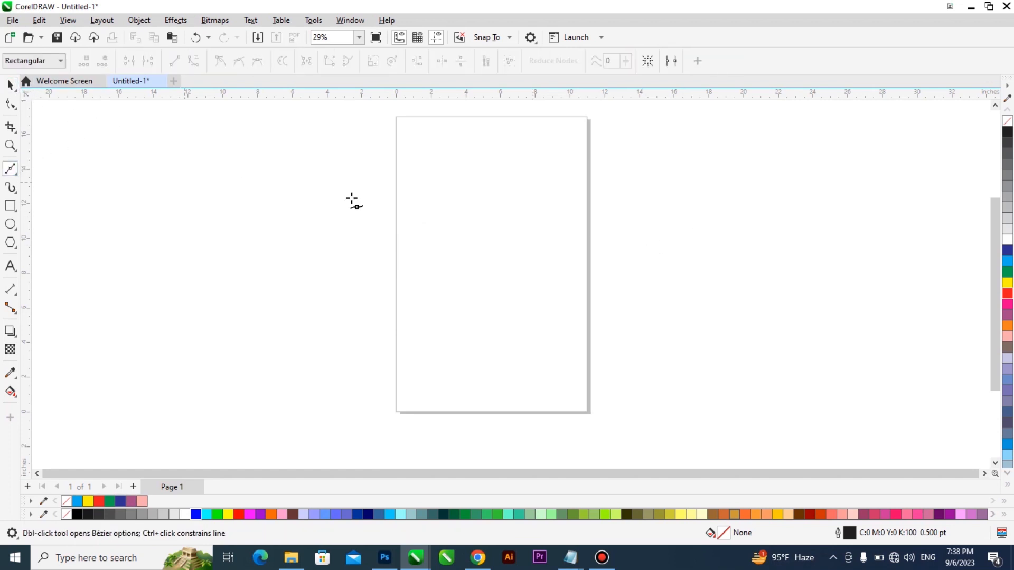
click(415, 177)
scroll(405, 181, up, 8)
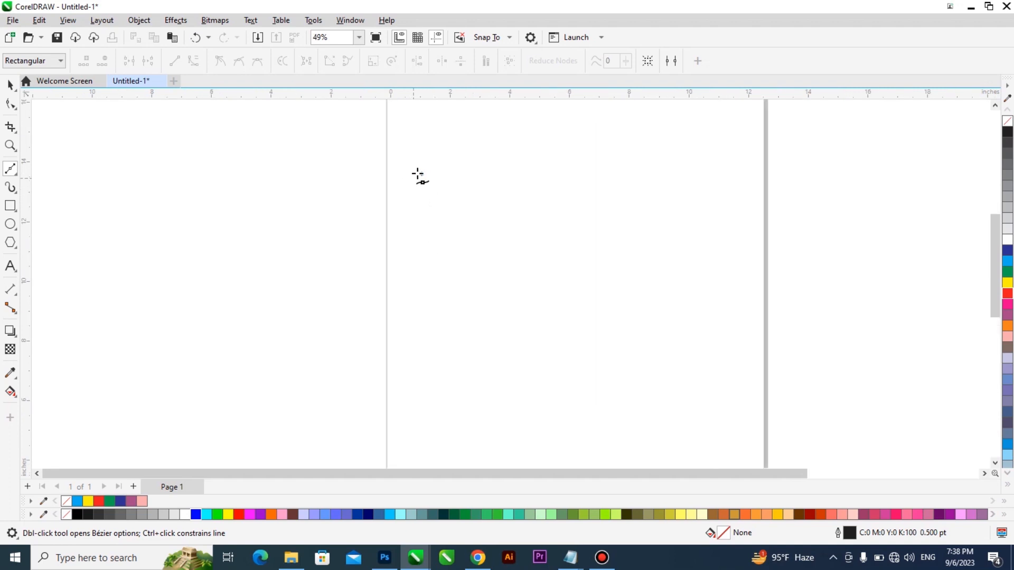
scroll(401, 175, down, 10)
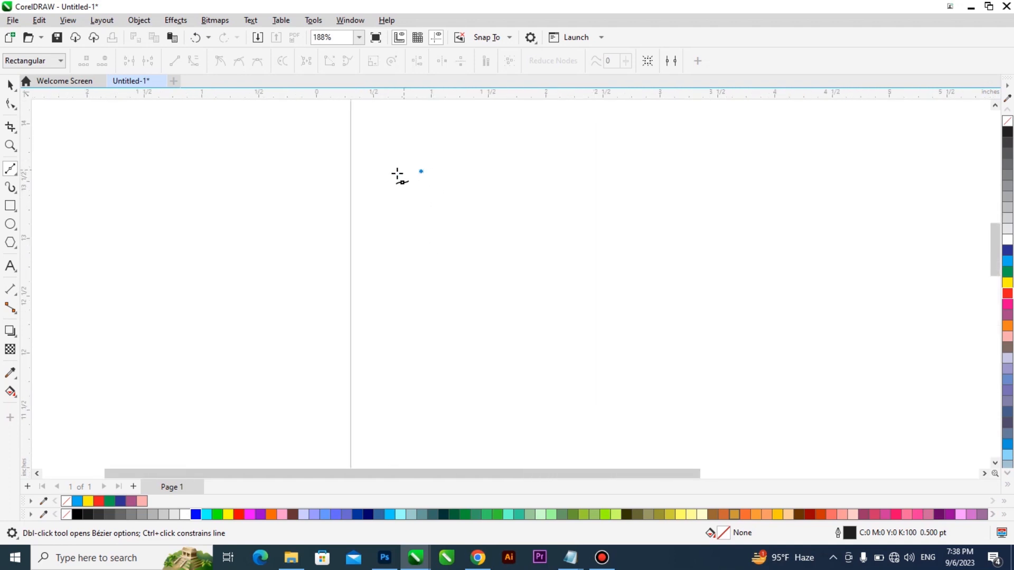
click(583, 176)
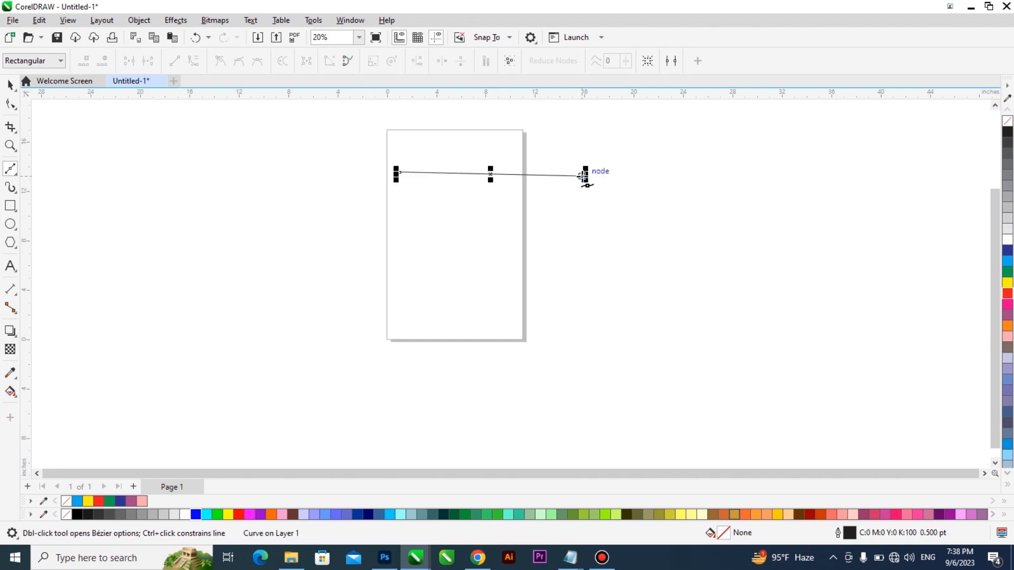
click(510, 290)
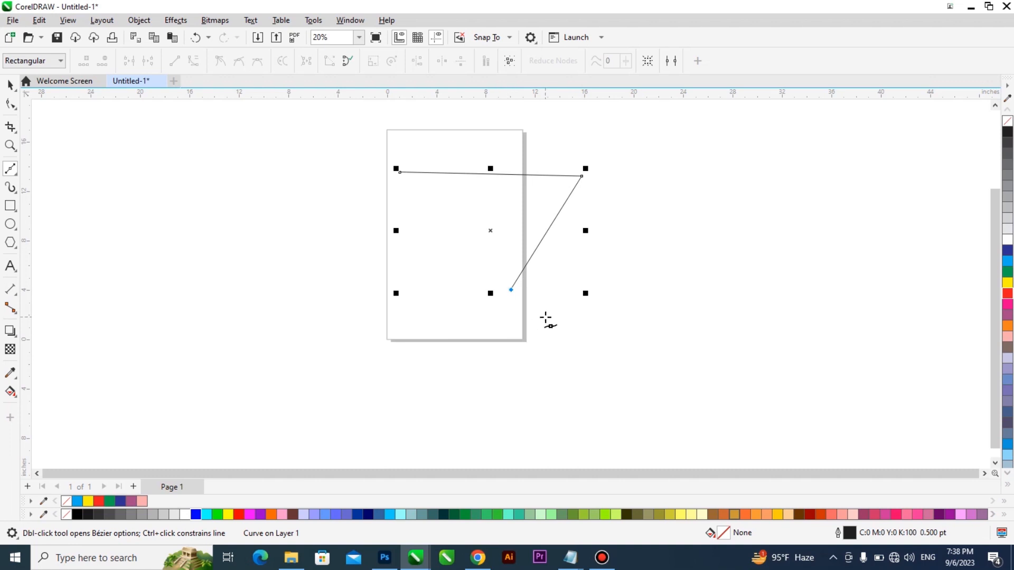
click(280, 249)
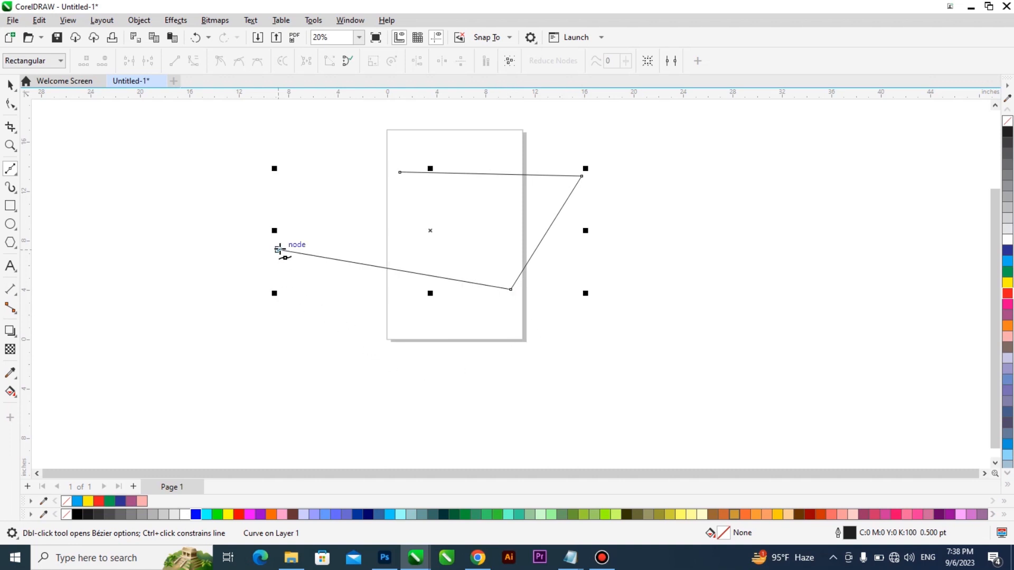
click(340, 127)
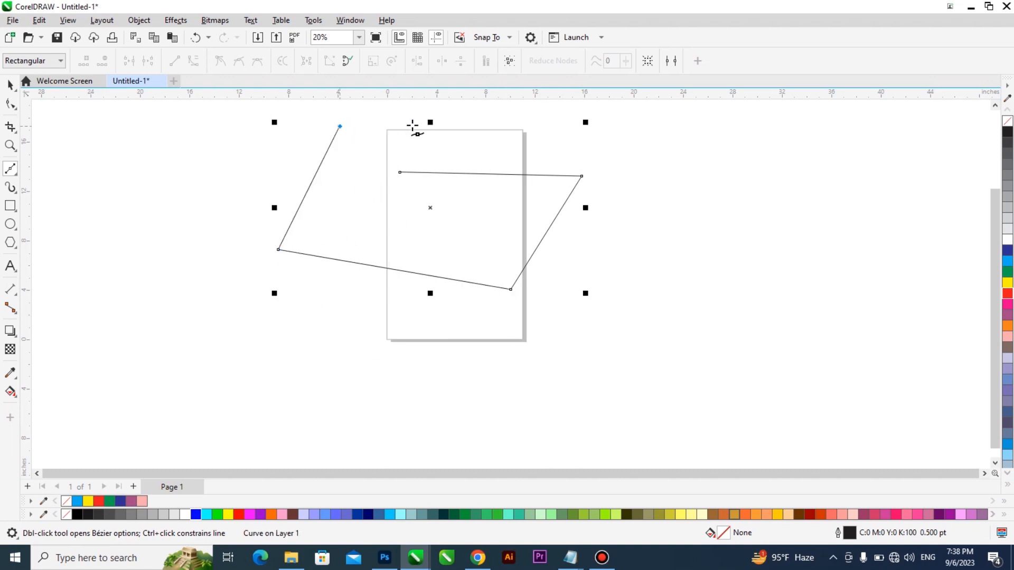
click(490, 126)
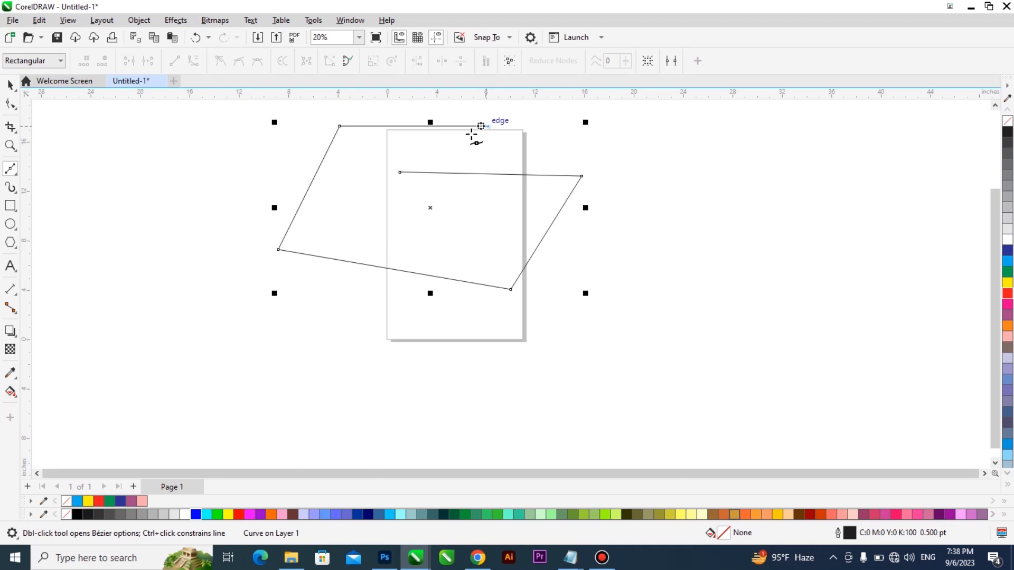
click(400, 173)
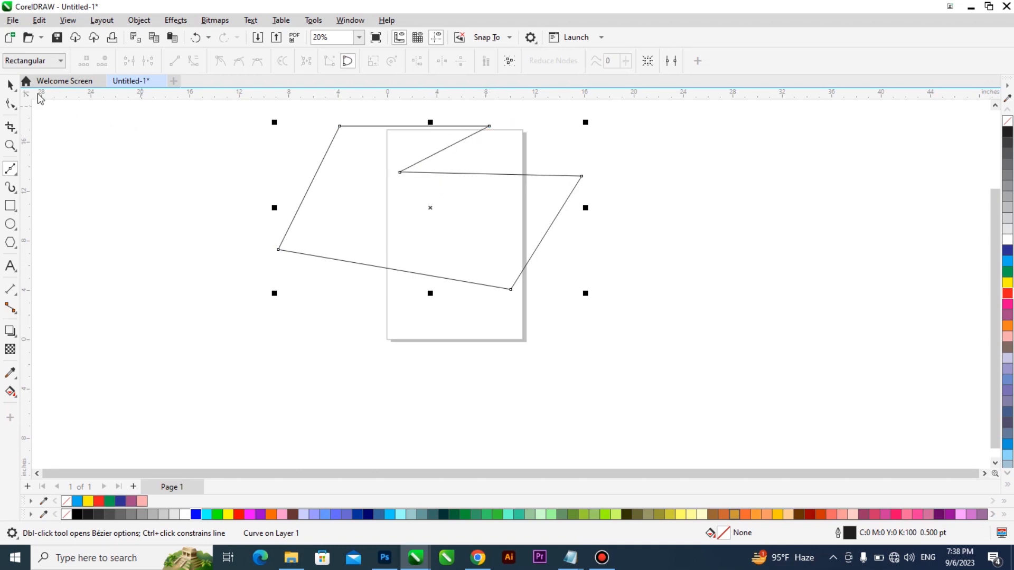
click(10, 84)
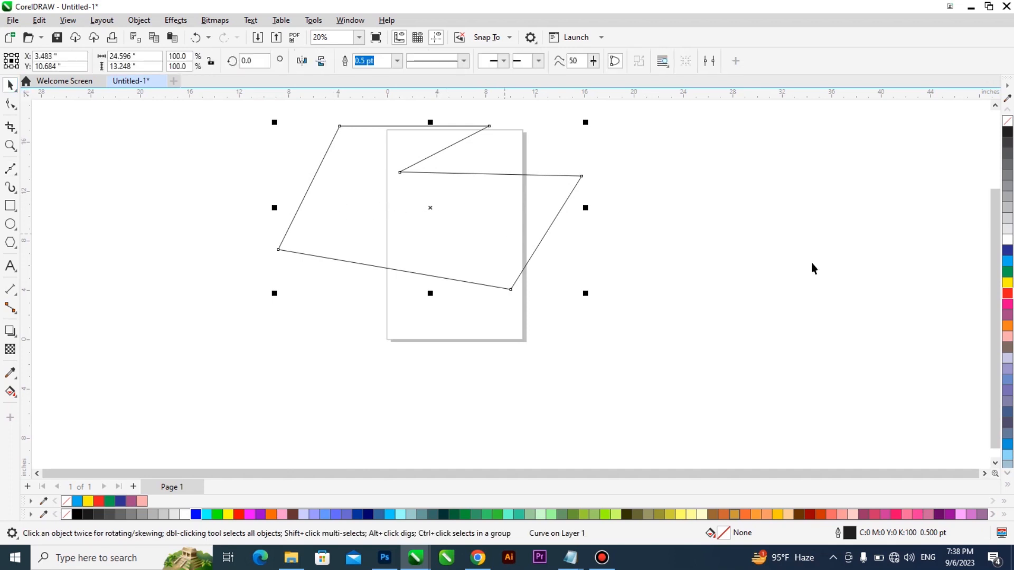
click(1008, 274)
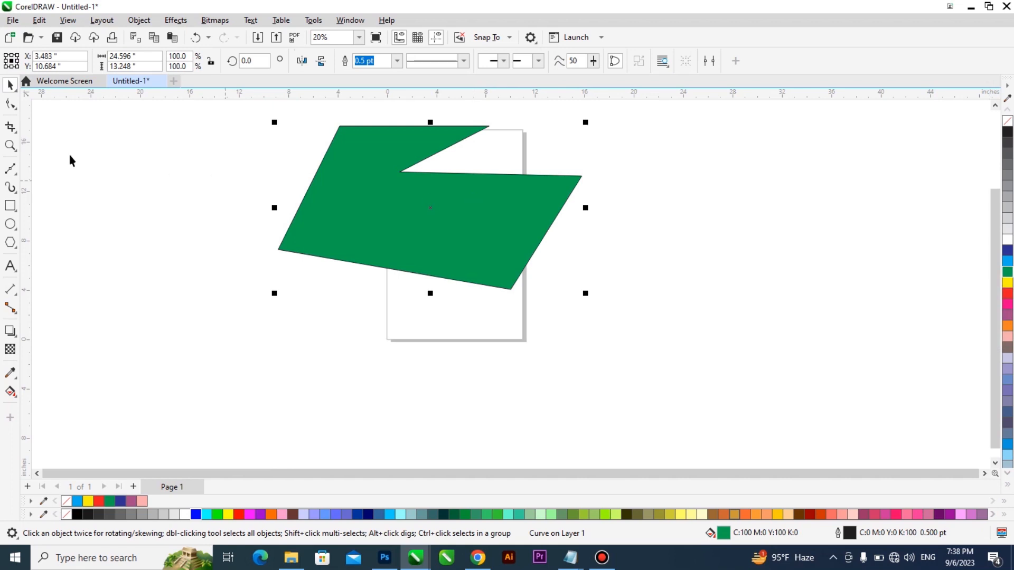
- Draw a short horizontal line and four wavy curves with the Freehand tool, below and to the right of the green shape
click(10, 169)
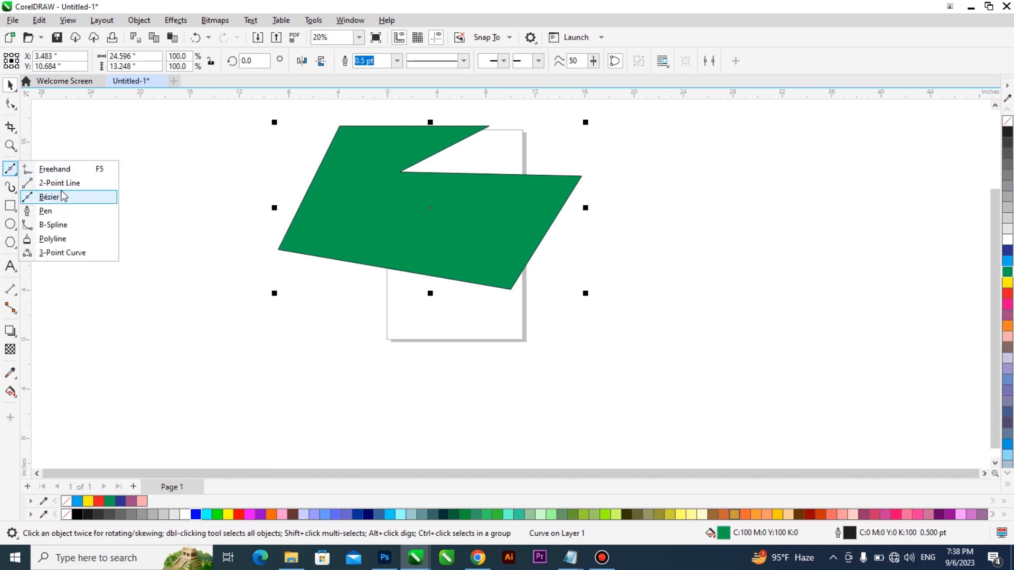
click(66, 169)
drag(327, 315, 380, 314)
mouse_move(480, 325)
mouse_down()
mouse_move(595, 296)
mouse_move(623, 266)
mouse_up()
drag(656, 236, 864, 199)
mouse_move(765, 277)
mouse_down()
mouse_move(633, 376)
mouse_move(583, 381)
mouse_up()
- Draw an open angular Bézier path with 13 nodes, about 22.1 by 14.3 inches, below the green shape
click(11, 176)
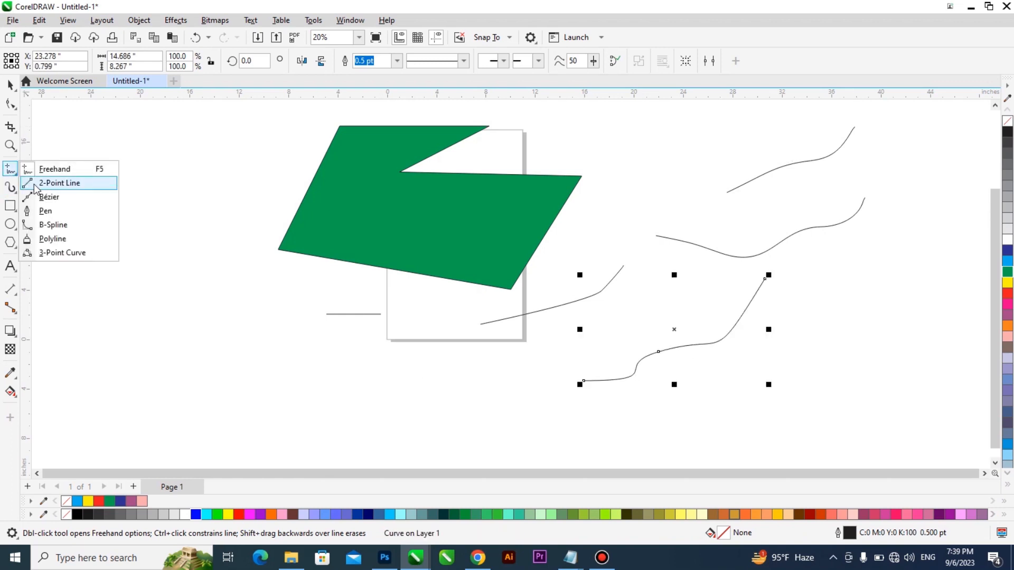
click(49, 197)
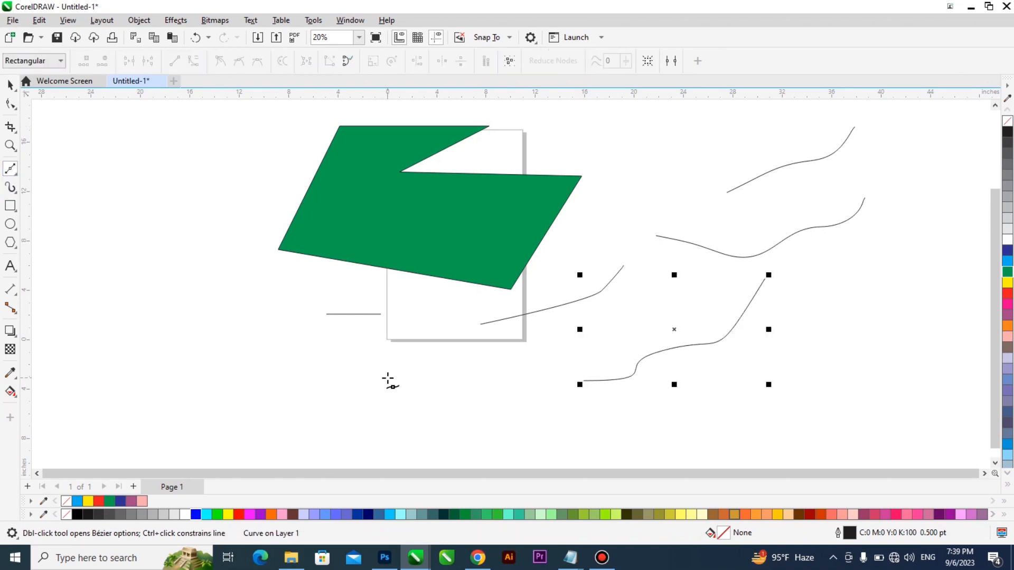
click(302, 364)
click(330, 410)
click(374, 403)
click(415, 361)
click(456, 409)
click(417, 440)
click(332, 450)
click(258, 426)
click(351, 374)
click(297, 272)
click(183, 341)
click(271, 394)
click(307, 327)
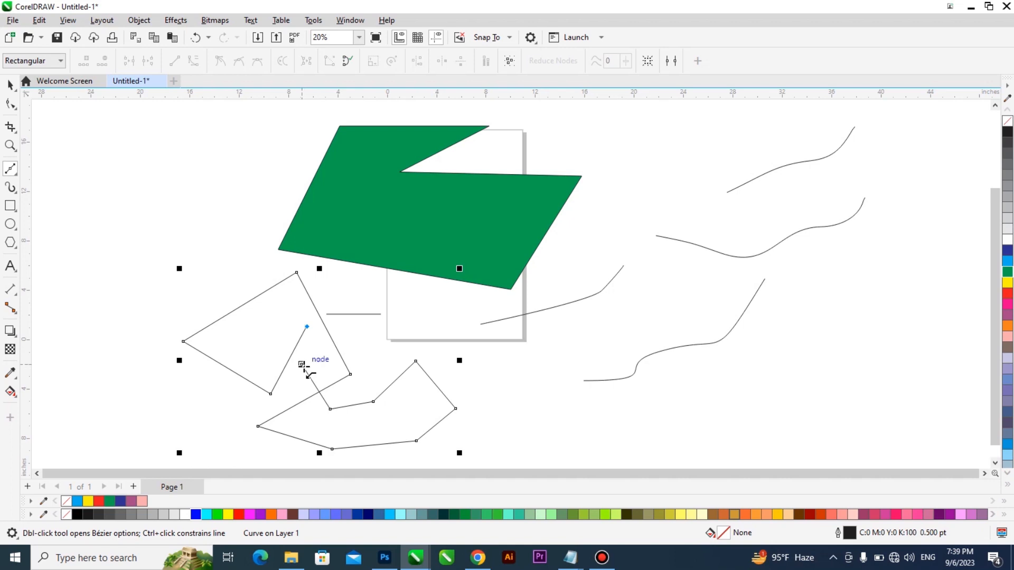
- Try a 3 pt outline width on the open Bézier path and finish with 10 pt
click(10, 85)
click(398, 60)
click(387, 136)
click(397, 61)
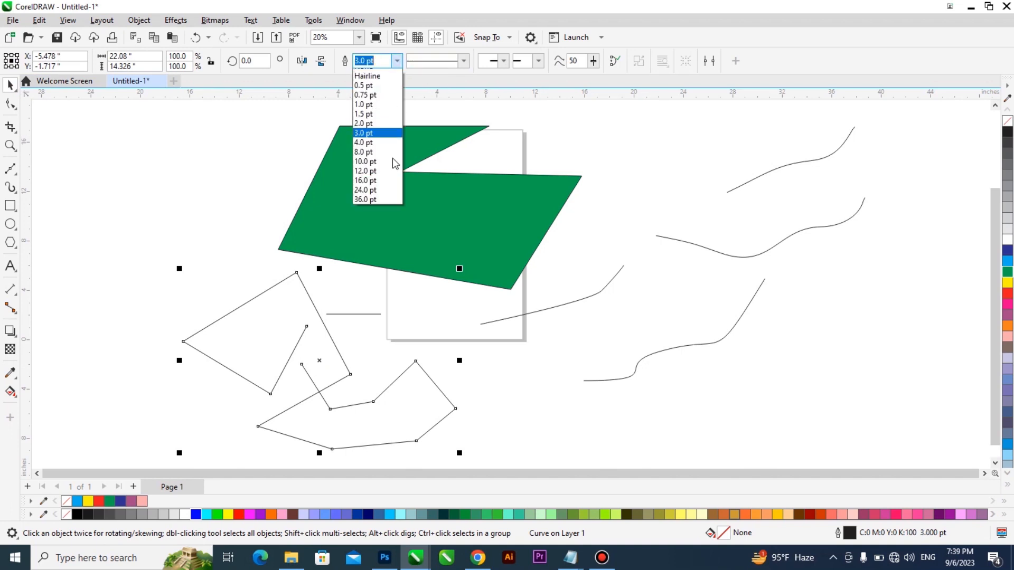
click(374, 169)
- Try cyan and yellow outline colours on the open Bézier path and finish with red
right_click(1007, 261)
right_click(1008, 283)
right_click(1007, 294)
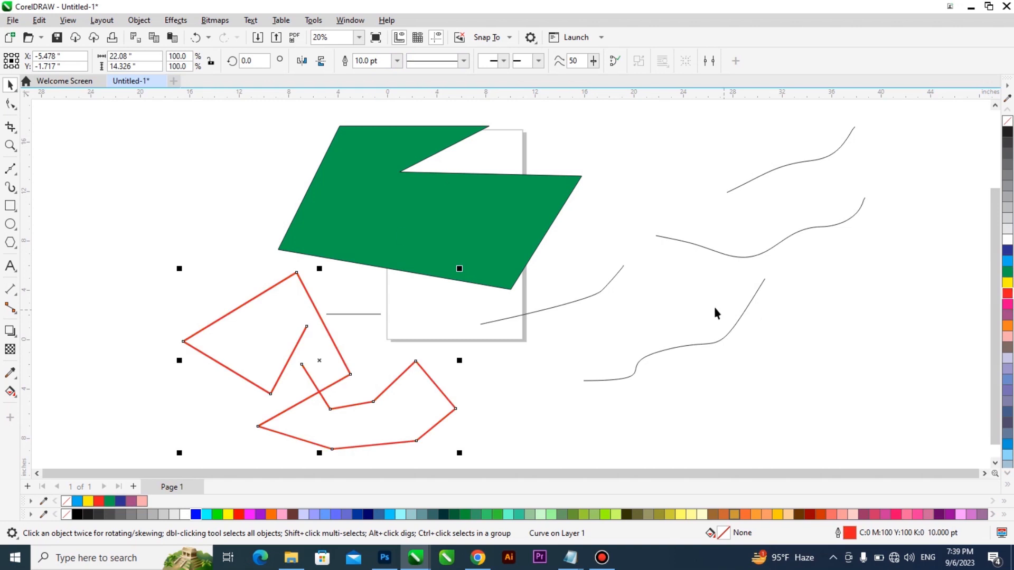
- Draw a closed six-sided Bézier polygon, about 12.5 by 11.4 inches, to the left of the green shape
click(11, 169)
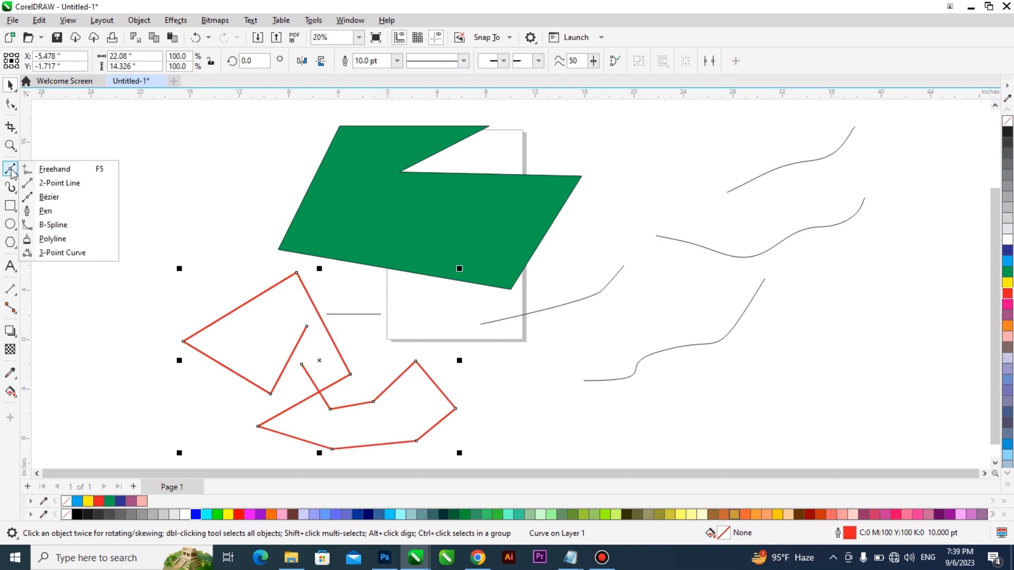
click(49, 197)
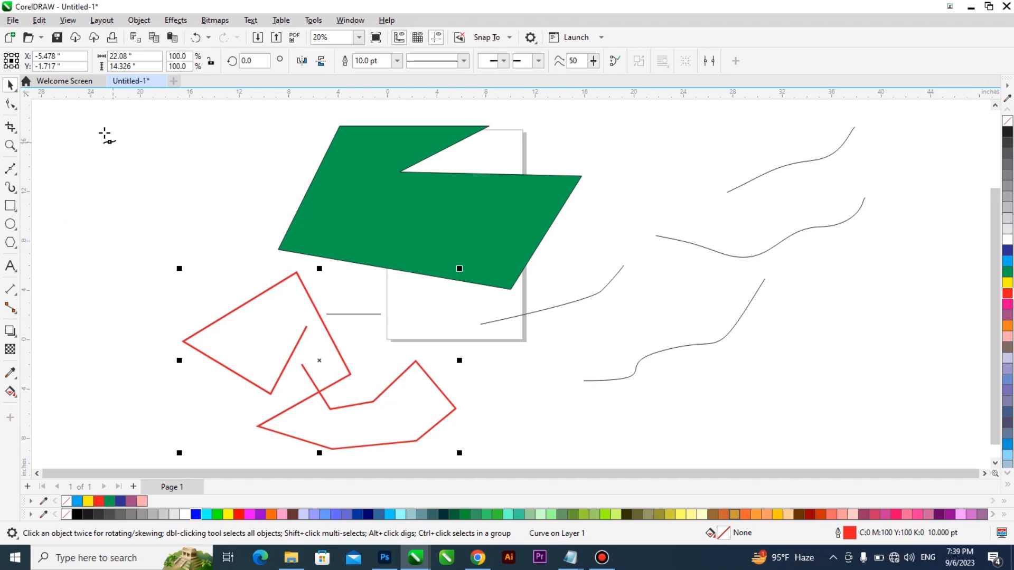
click(210, 139)
click(203, 214)
click(112, 273)
click(57, 225)
click(74, 158)
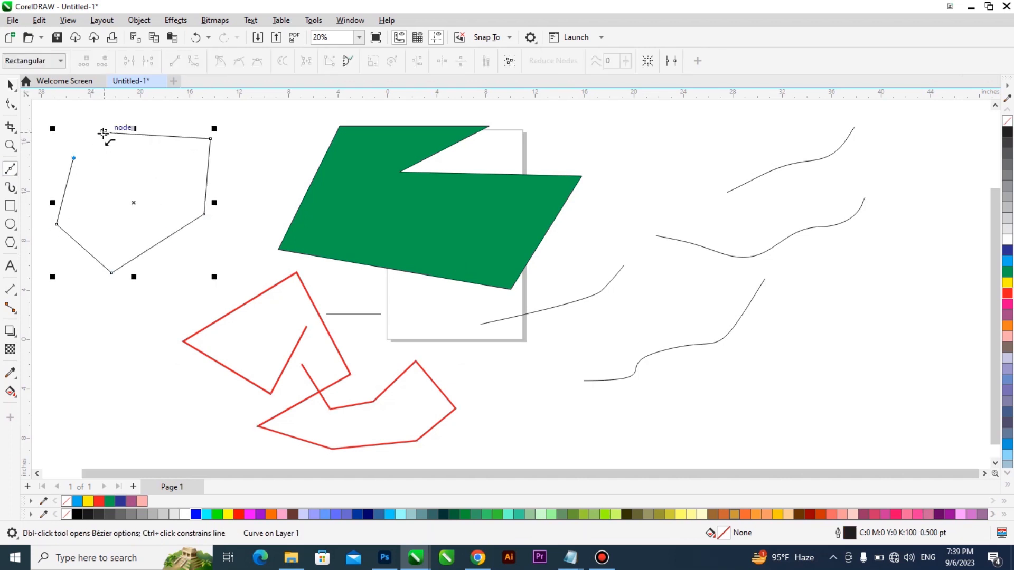
click(103, 133)
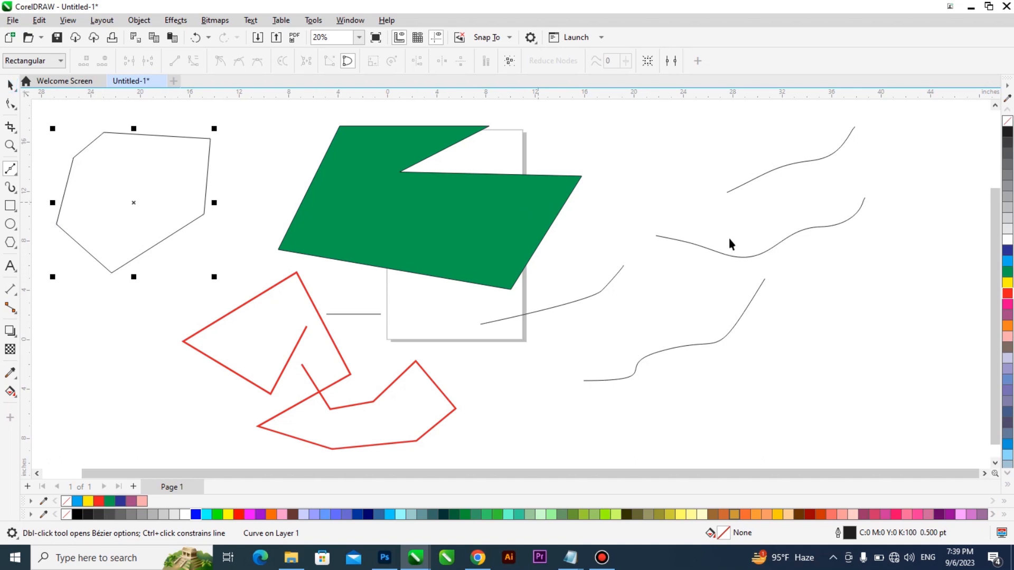
- Give the six-sided polygon a yellow fill and an 8 pt red outline
key(space)
click(1008, 283)
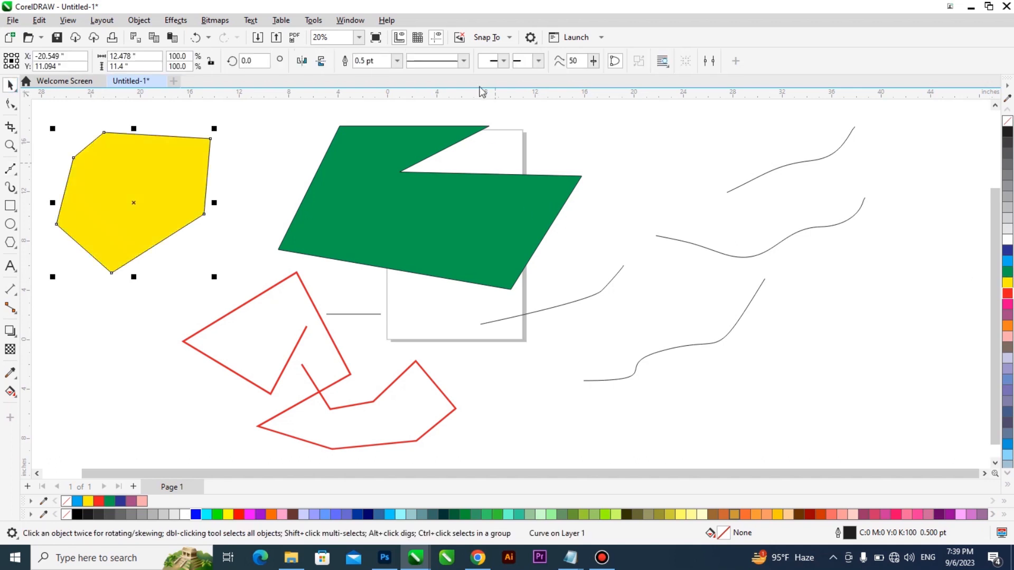
click(397, 60)
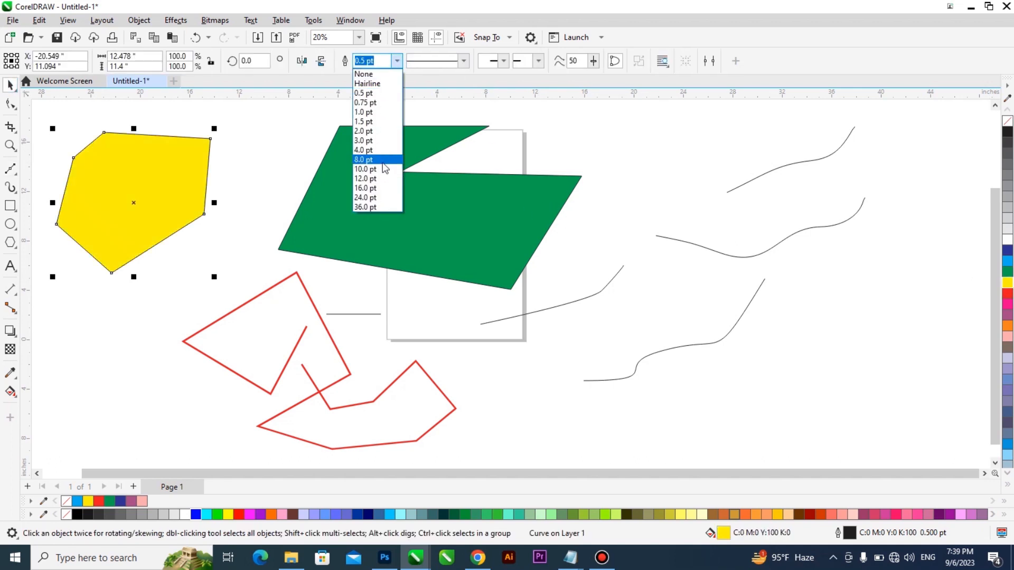
click(382, 160)
scroll(370, 197, down, 1)
right_click(1007, 294)
- Delete all the shapes and lines drawn so far to empty the drawing area
scroll(534, 263, down, 2)
drag(834, 129, 176, 415)
key(Delete)
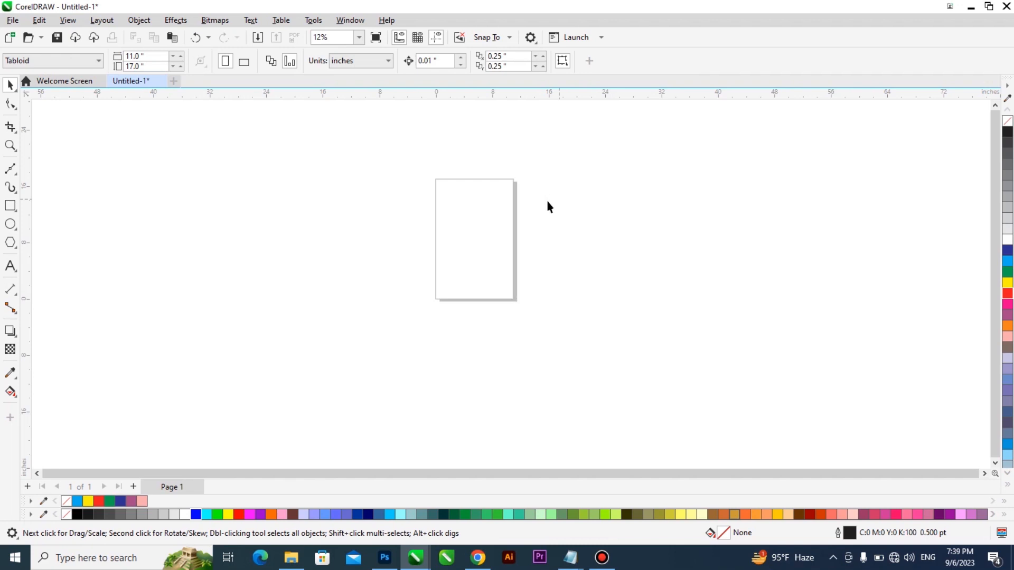
- Draw a closed zigzag path with 12 straight segments using the Pen tool, about 38.6 by 26.3 inches, around the page
scroll(528, 222, up, 1)
click(14, 170)
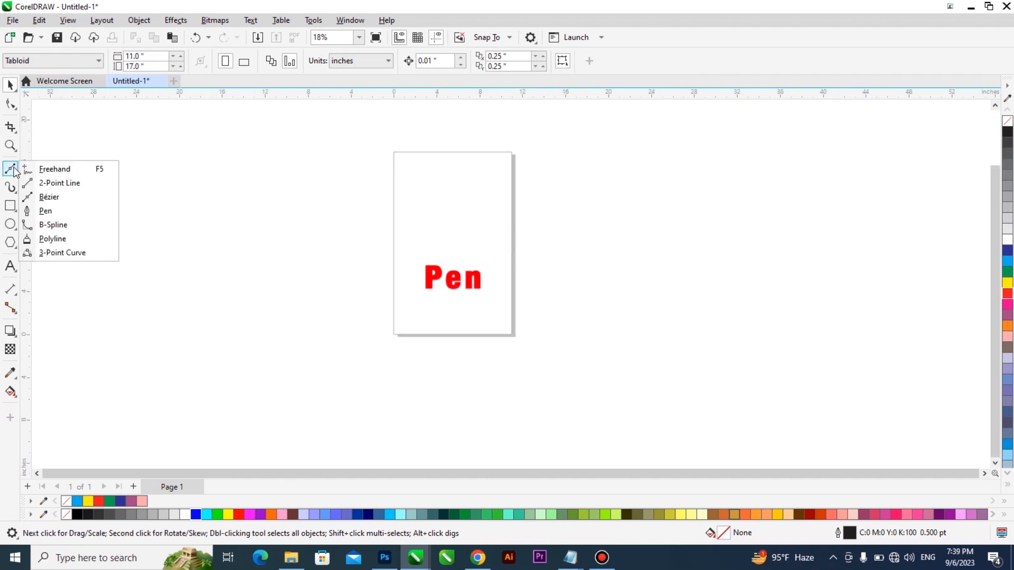
click(46, 211)
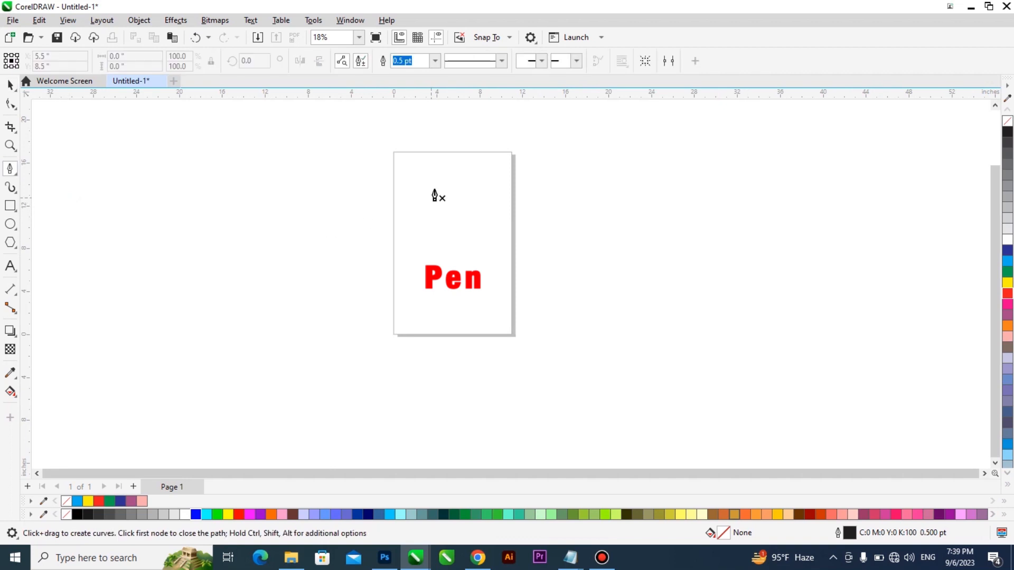
click(367, 170)
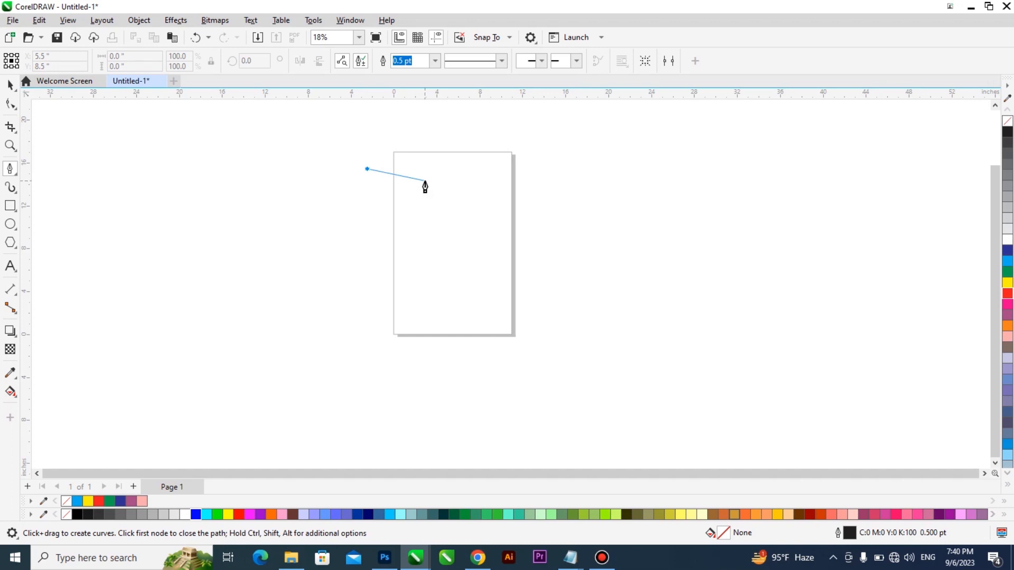
click(424, 181)
click(542, 230)
double_click(579, 336)
click(404, 408)
click(165, 340)
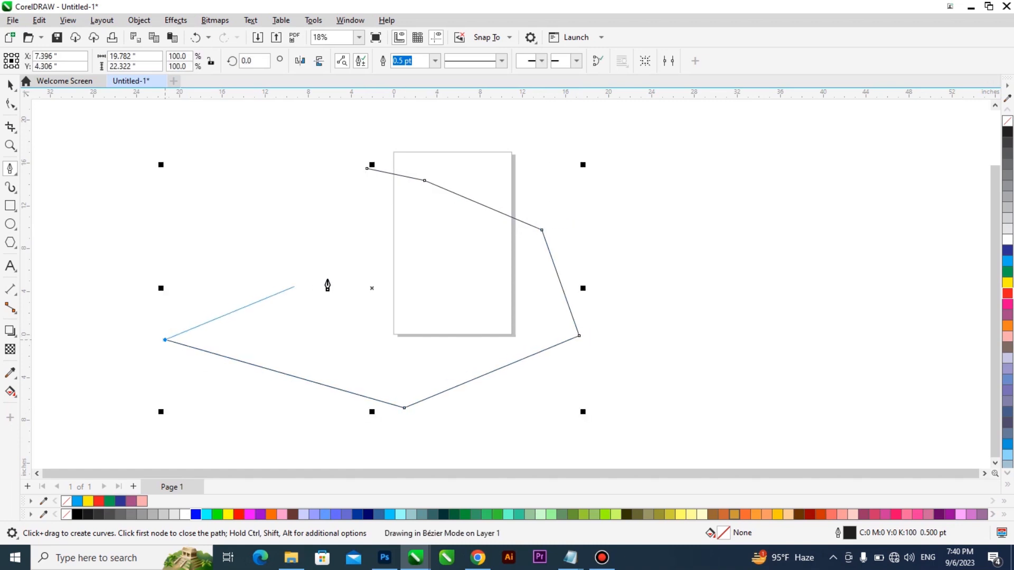
click(412, 258)
click(200, 203)
click(299, 126)
click(450, 126)
click(296, 161)
click(457, 243)
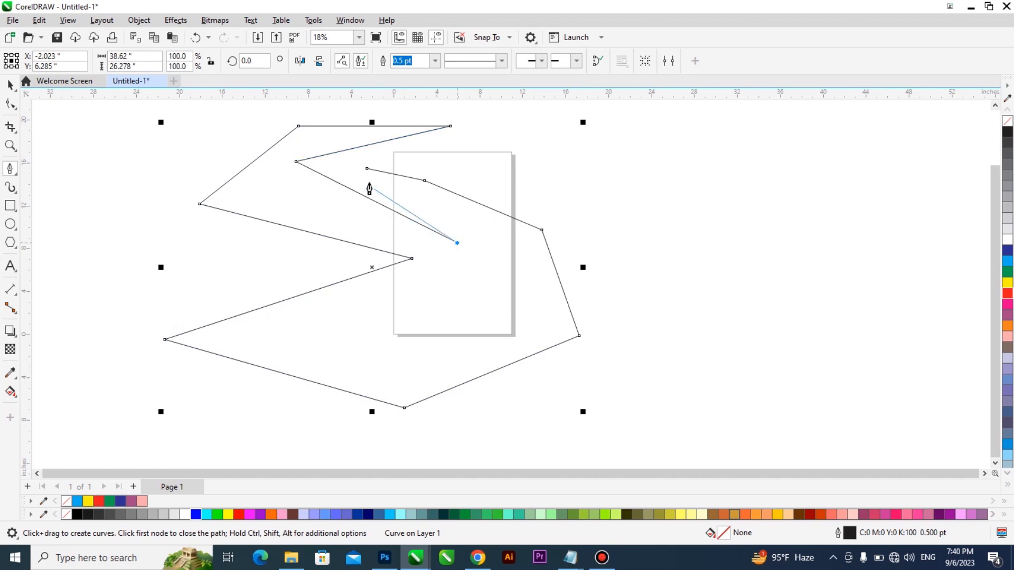
click(367, 169)
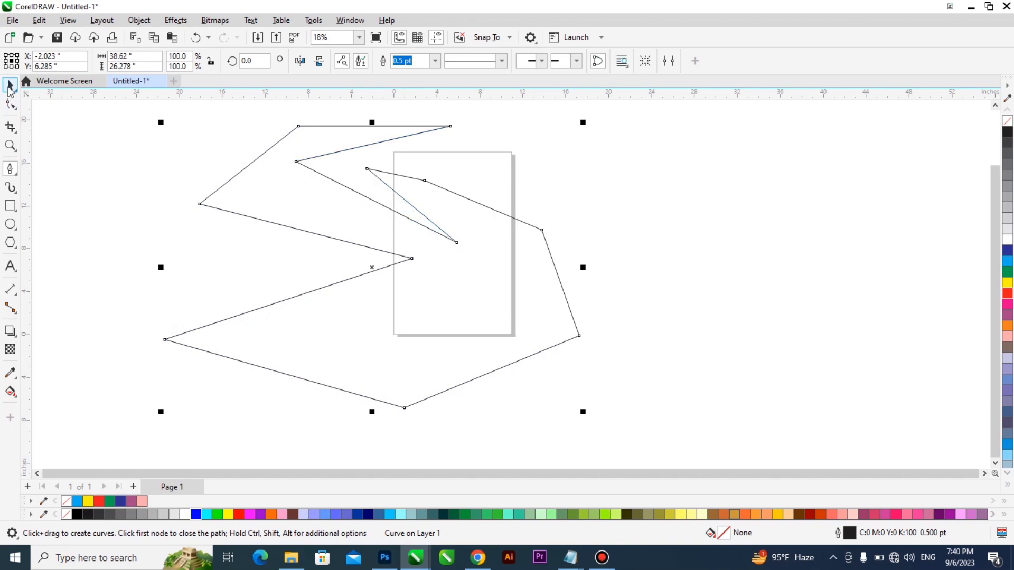
- Try cyan, yellow, light pink, lavender and purple fills on the closed Pen path and delete the path
click(11, 85)
click(1008, 262)
click(1008, 283)
click(1008, 337)
click(1008, 376)
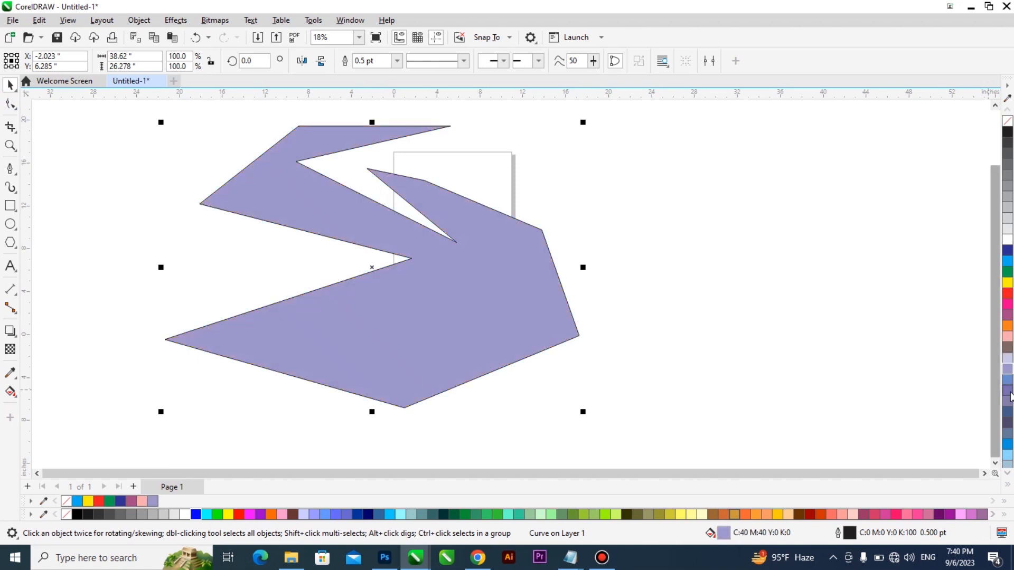
click(1007, 391)
key(Delete)
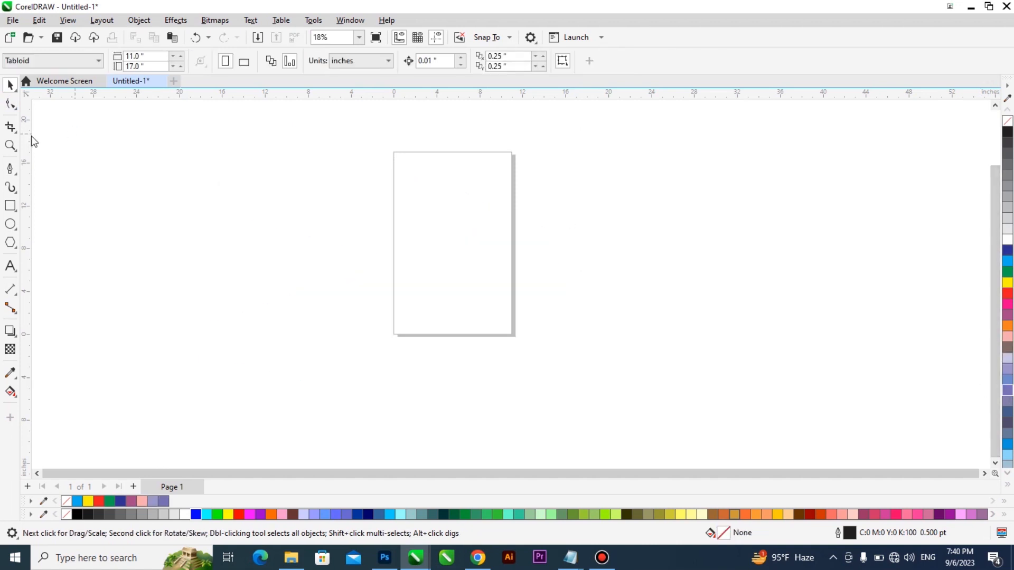
- Draw with the Freehand tool a closed looping curve about 30 by 18.2 inches over the page and a signature-like scribble beside it
click(14, 172)
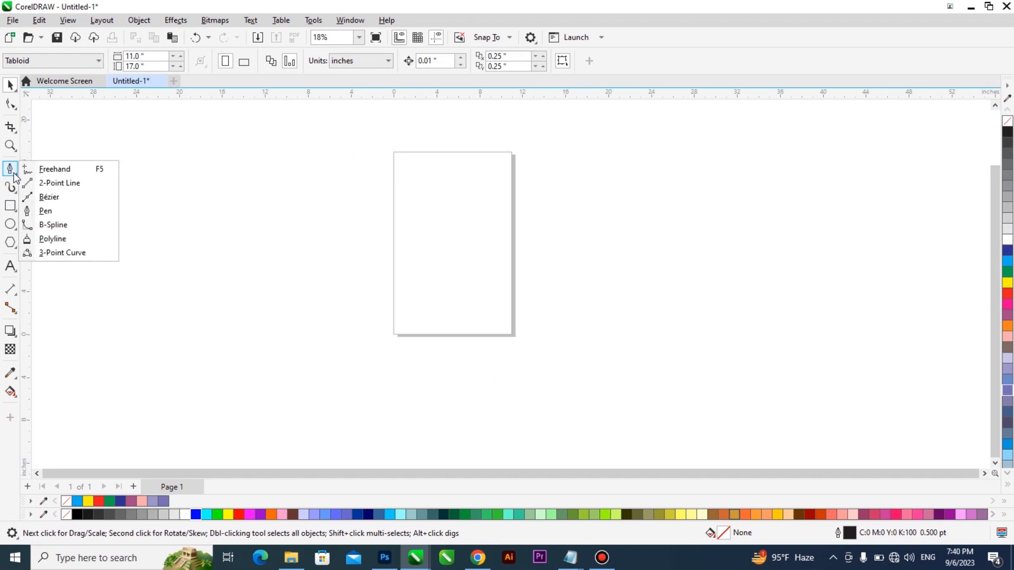
click(82, 170)
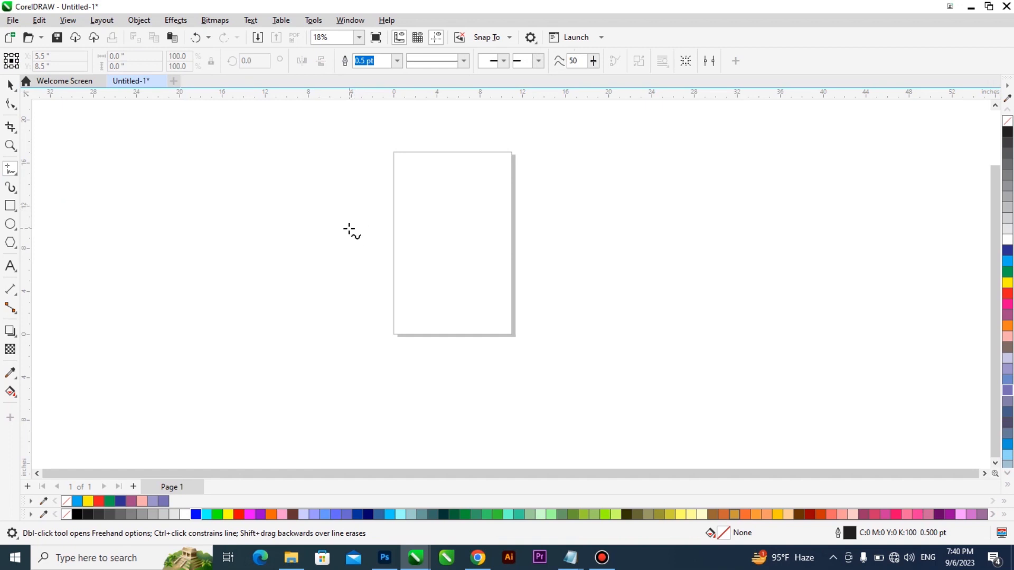
mouse_move(344, 224)
mouse_down()
mouse_move(471, 216)
mouse_move(414, 301)
mouse_move(394, 165)
mouse_move(507, 231)
mouse_move(411, 250)
mouse_move(600, 199)
mouse_move(553, 126)
mouse_move(450, 112)
mouse_move(507, 177)
mouse_move(376, 132)
mouse_move(296, 177)
mouse_move(317, 224)
mouse_move(344, 226)
mouse_up()
mouse_move(616, 253)
mouse_down()
mouse_move(640, 246)
mouse_move(659, 270)
mouse_move(638, 270)
mouse_move(722, 236)
mouse_move(686, 230)
mouse_move(768, 237)
mouse_up()
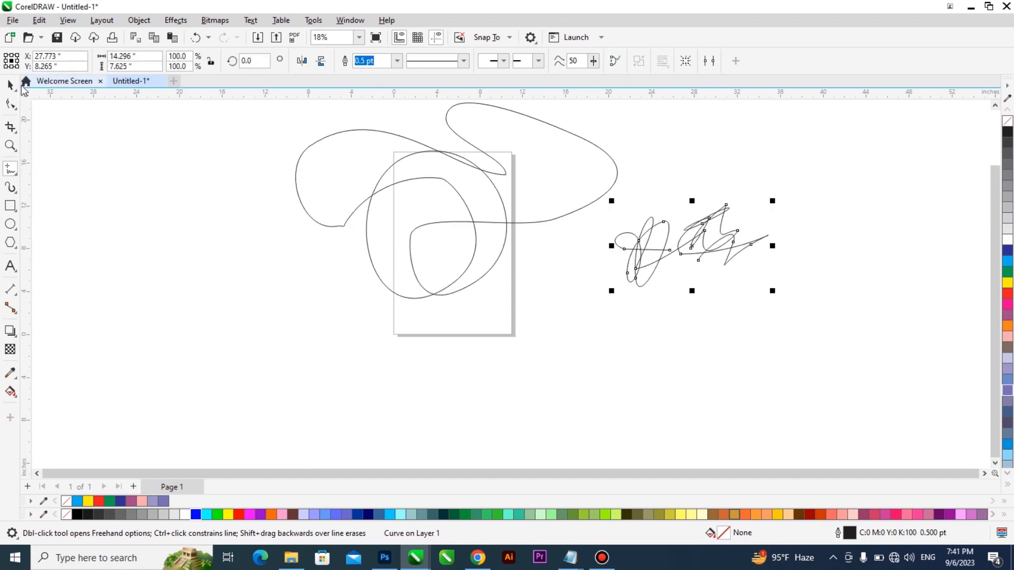
- Fill the closed looping freehand curve with dark blue
key(space)
click(437, 151)
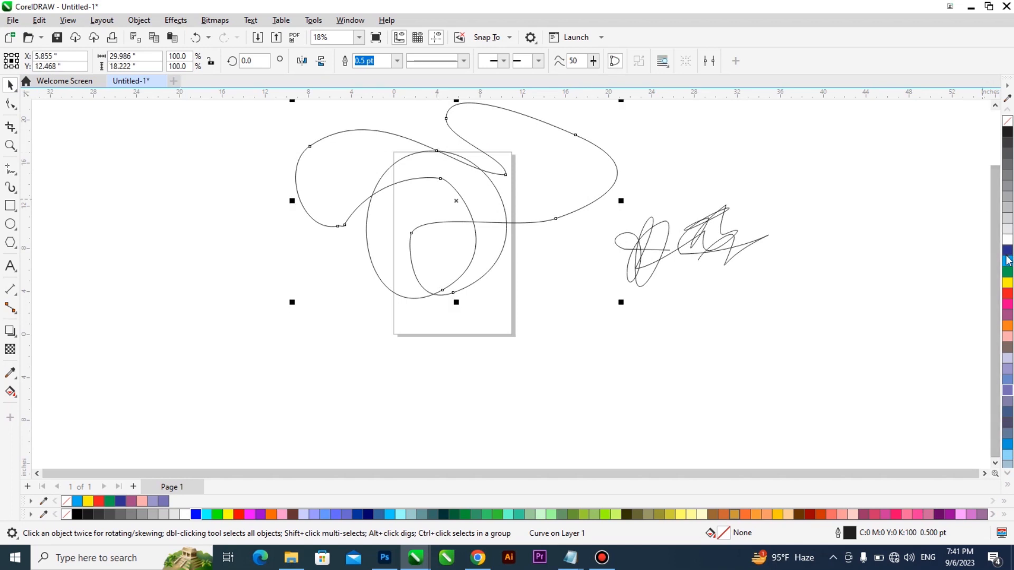
click(1007, 250)
- Move the signature-like scribble onto the page's lower right edge and set its outline colour to red
click(605, 237)
mouse_move(606, 237)
mouse_down()
mouse_move(531, 272)
mouse_move(485, 277)
mouse_up()
right_click(1005, 293)
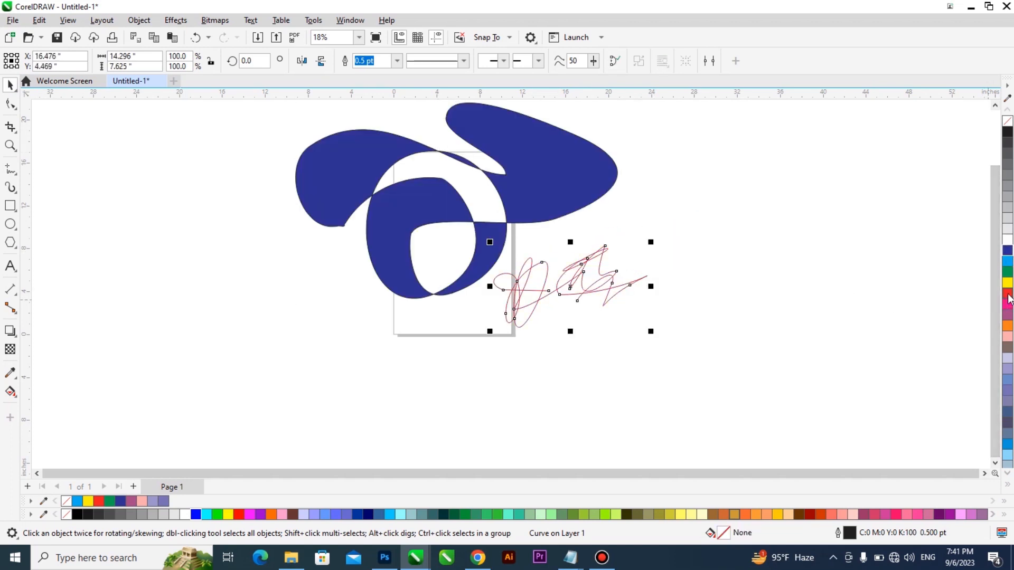
- Draw a closed, rounded B-Spline shape about 22.5 by 22.4 inches to the left of the dark blue shape
click(11, 170)
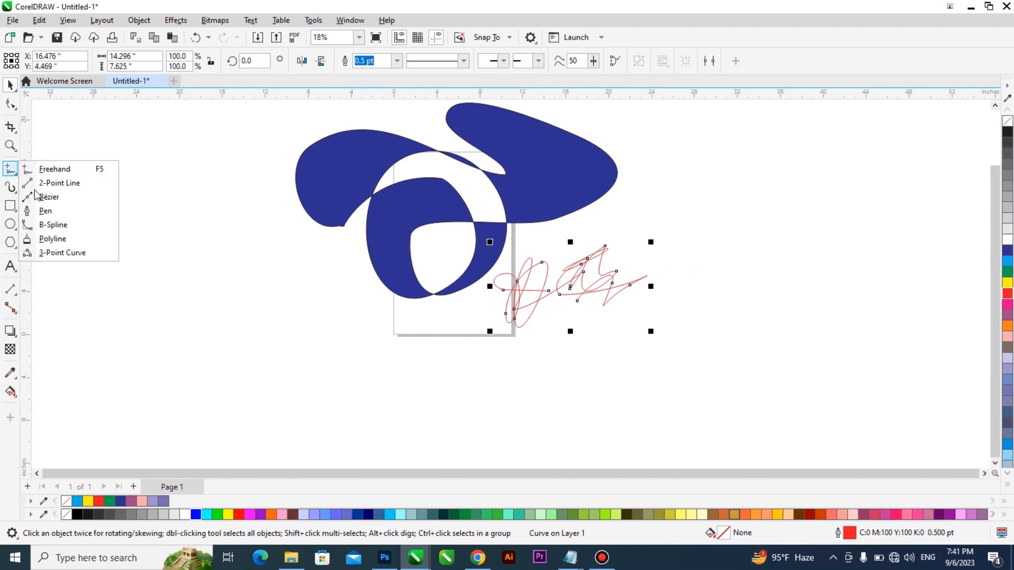
click(97, 226)
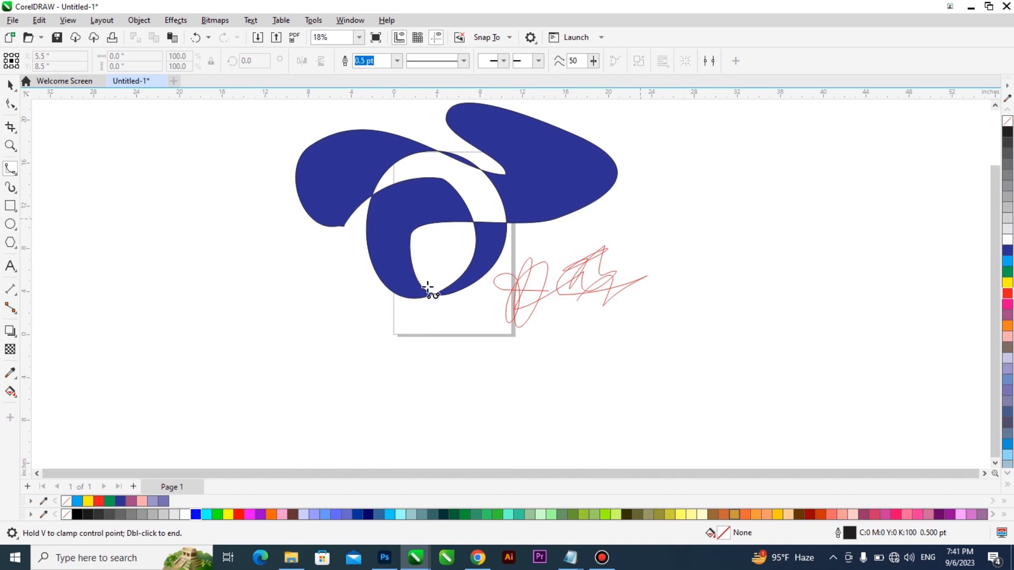
drag(146, 253, 286, 338)
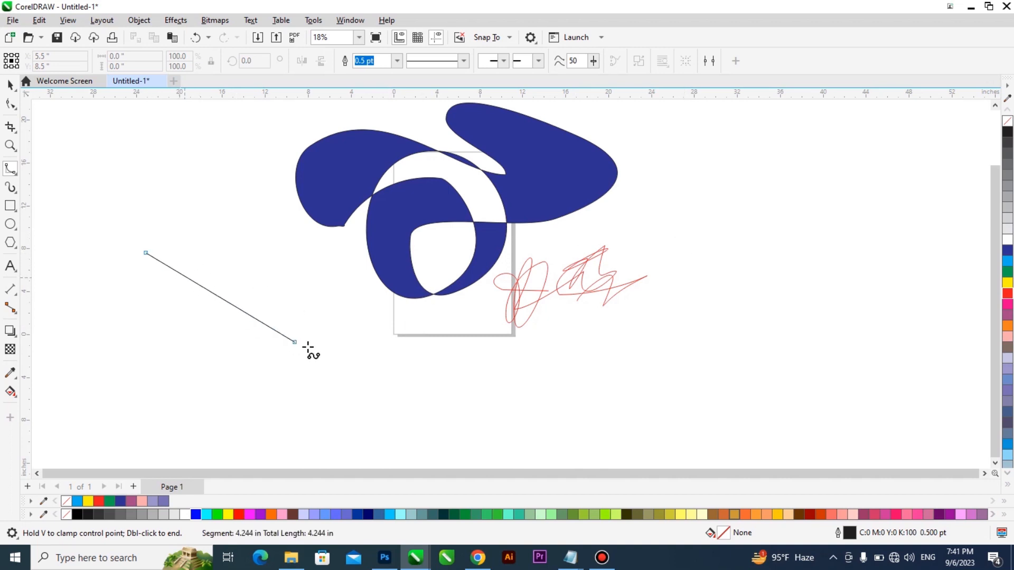
click(363, 373)
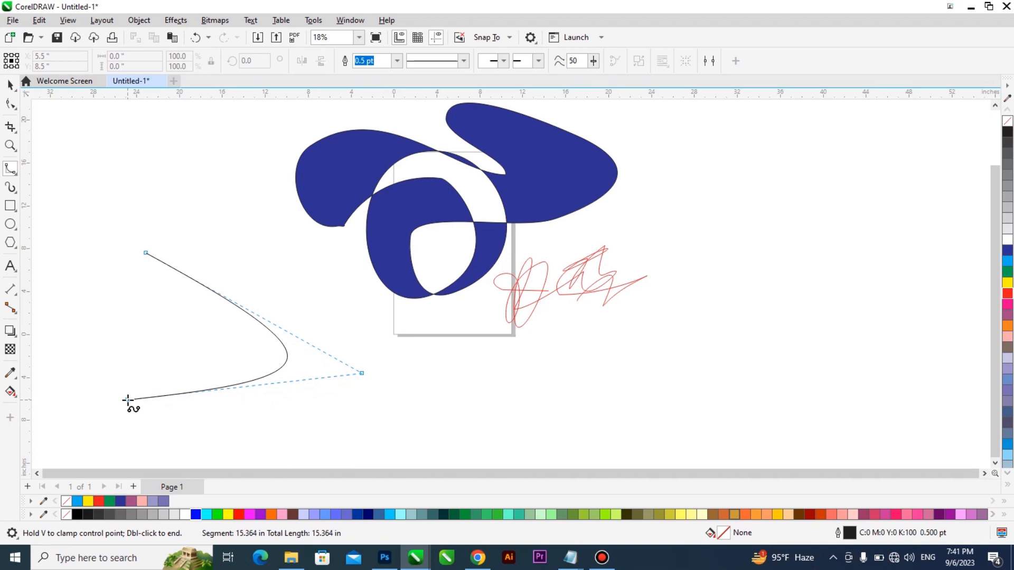
click(128, 399)
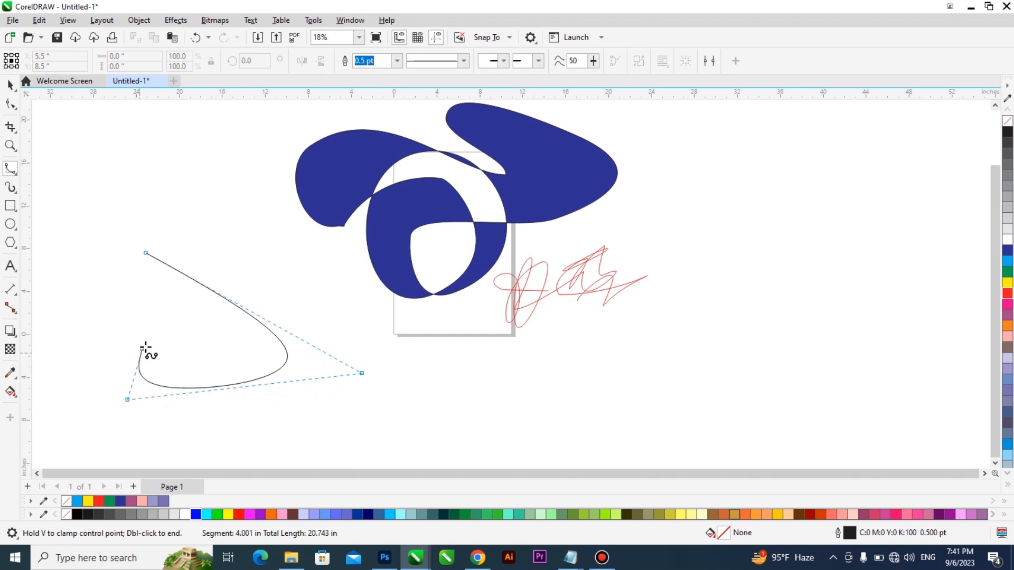
click(205, 332)
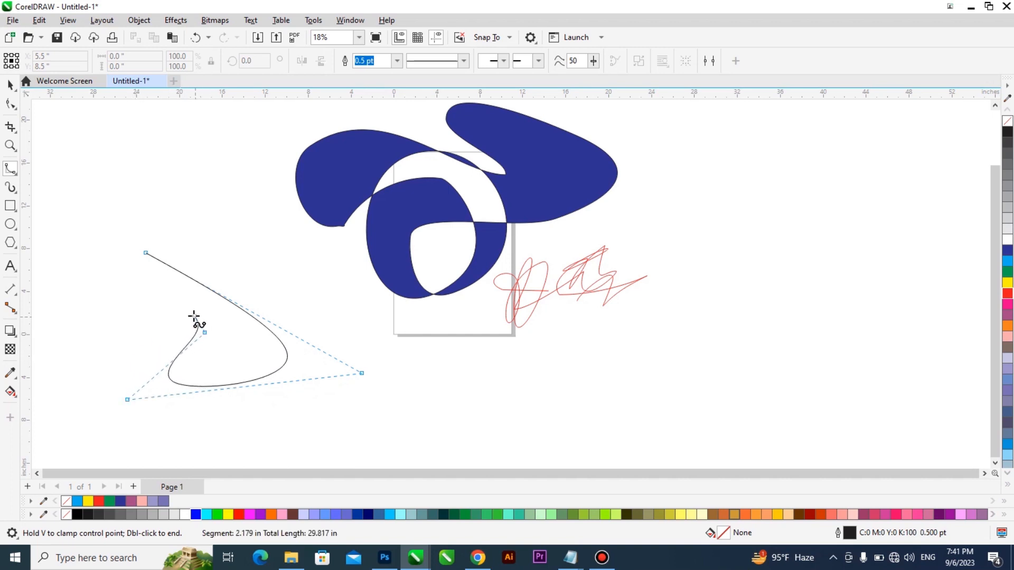
click(54, 348)
click(162, 303)
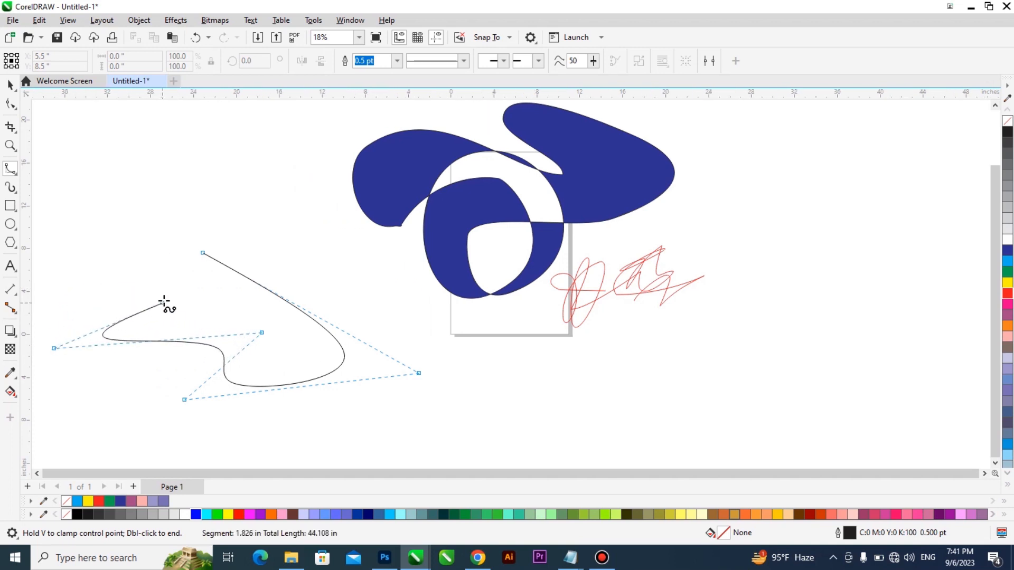
click(146, 172)
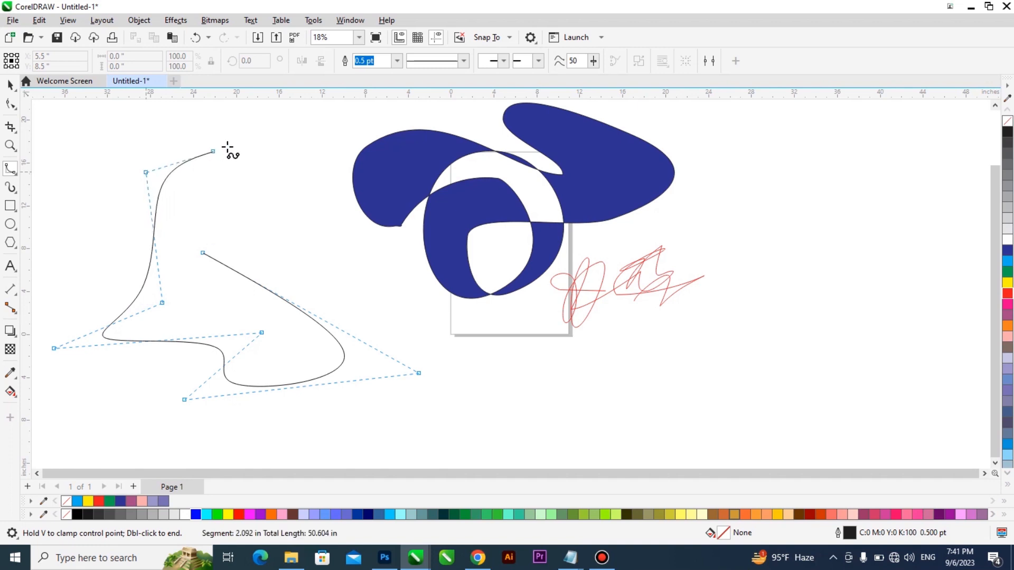
click(310, 123)
click(269, 224)
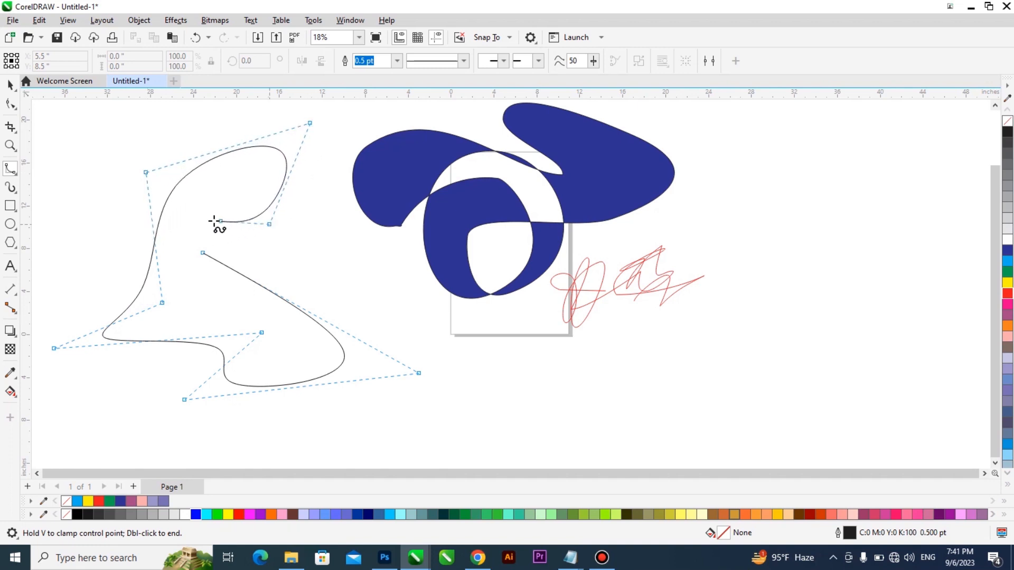
click(188, 222)
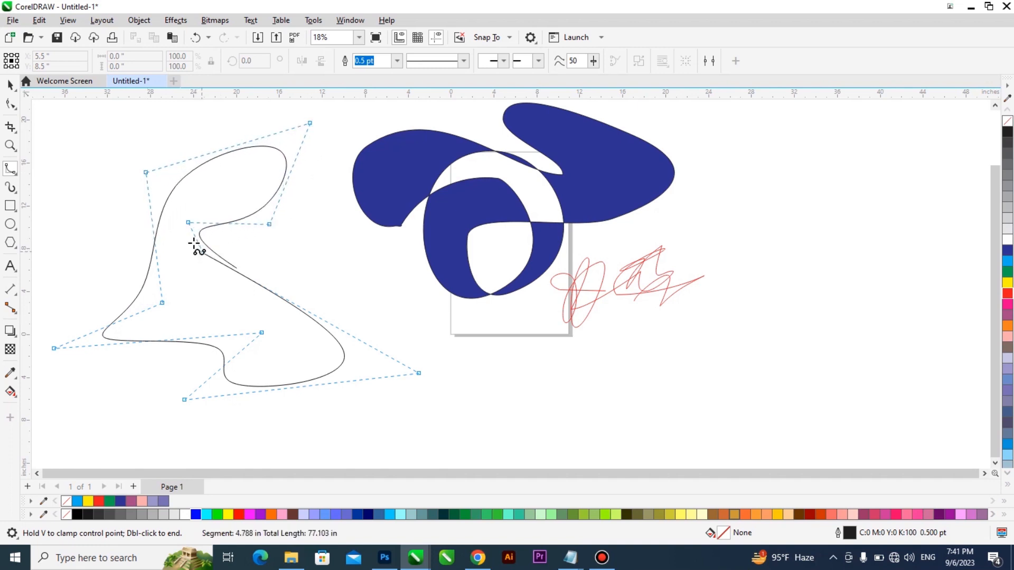
click(203, 253)
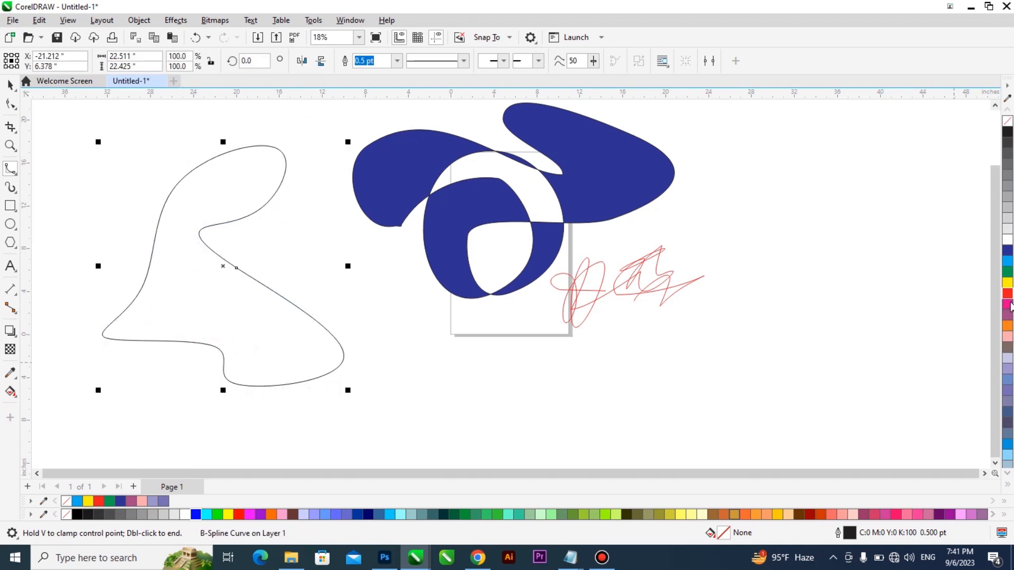
- Fill the closed B-Spline shape with magenta pink and deselect it
click(1008, 305)
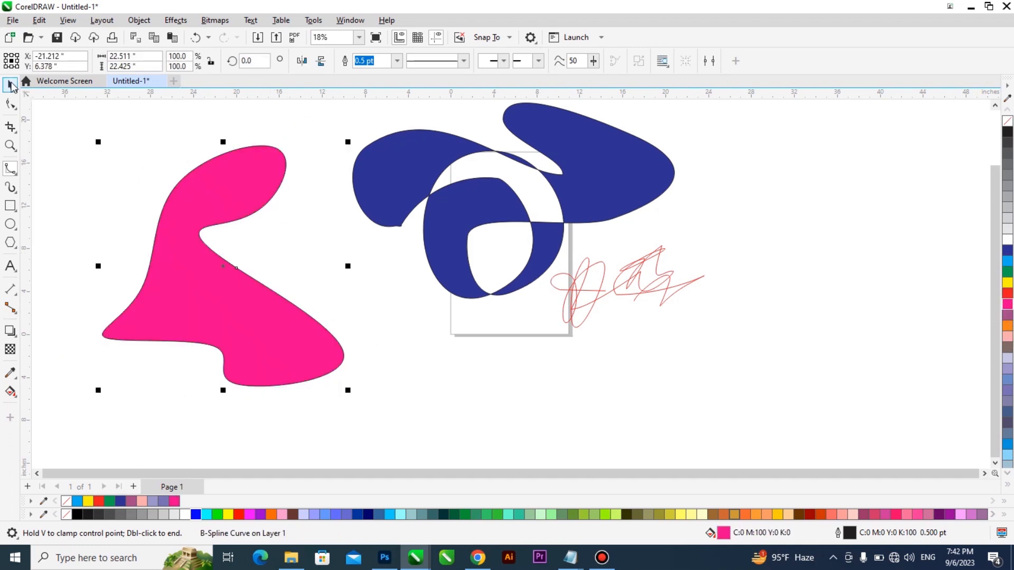
click(10, 85)
click(9, 170)
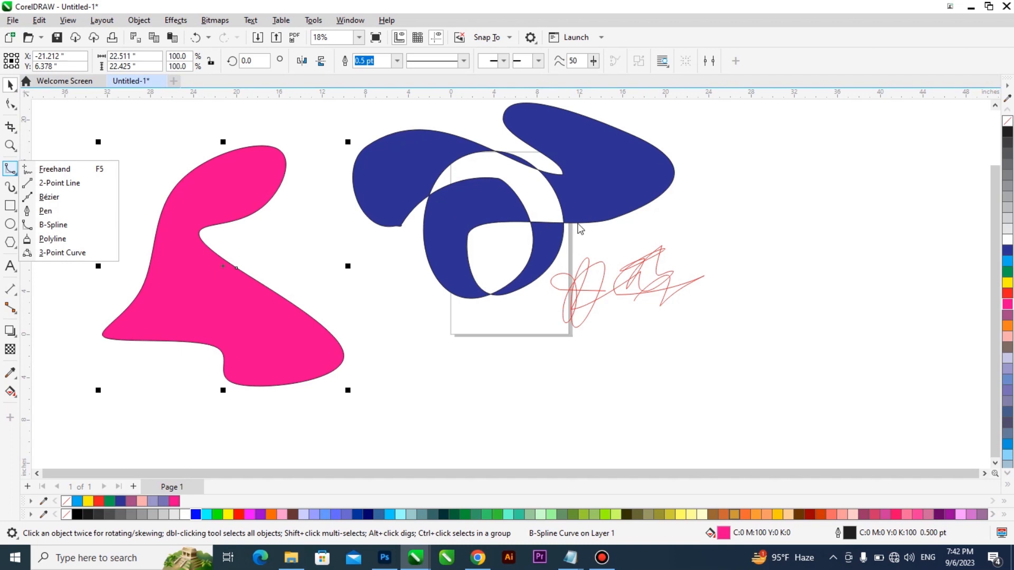
click(548, 330)
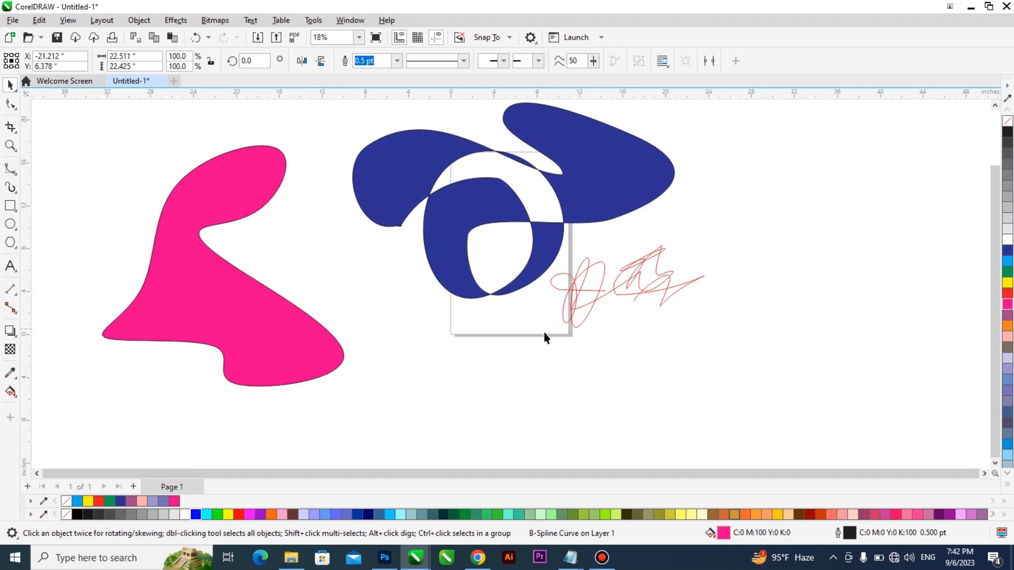
- Delete the pink B-Spline shape, the dark blue curve and the red scribble from the drawing
scroll(545, 331, down, 1)
key(ctrl+a)
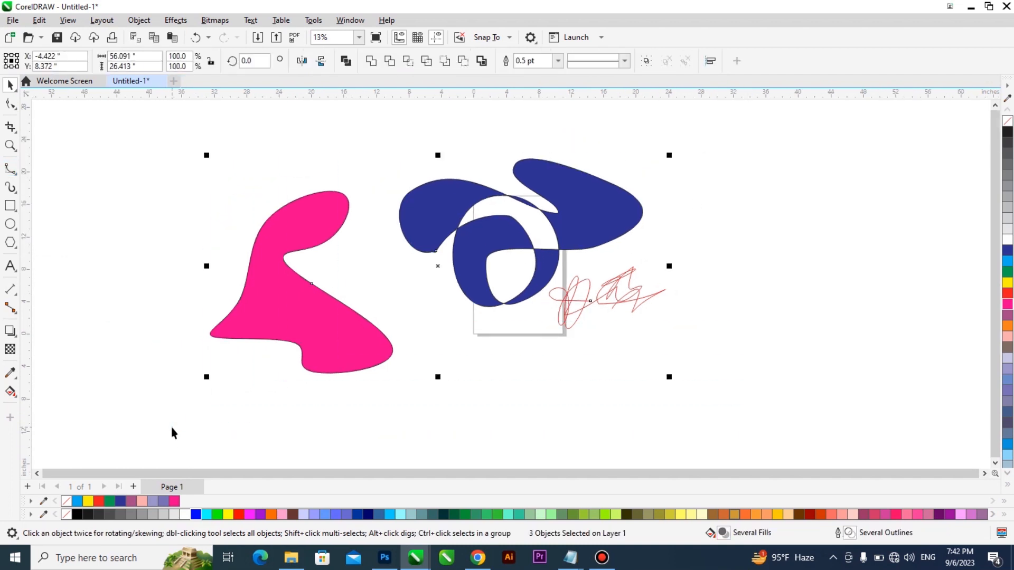
key(Delete)
- Draw a closed, straight-sided shape about 47.3 by 29.8 inches around the page with the Polyline tool, notched on its left side
click(12, 170)
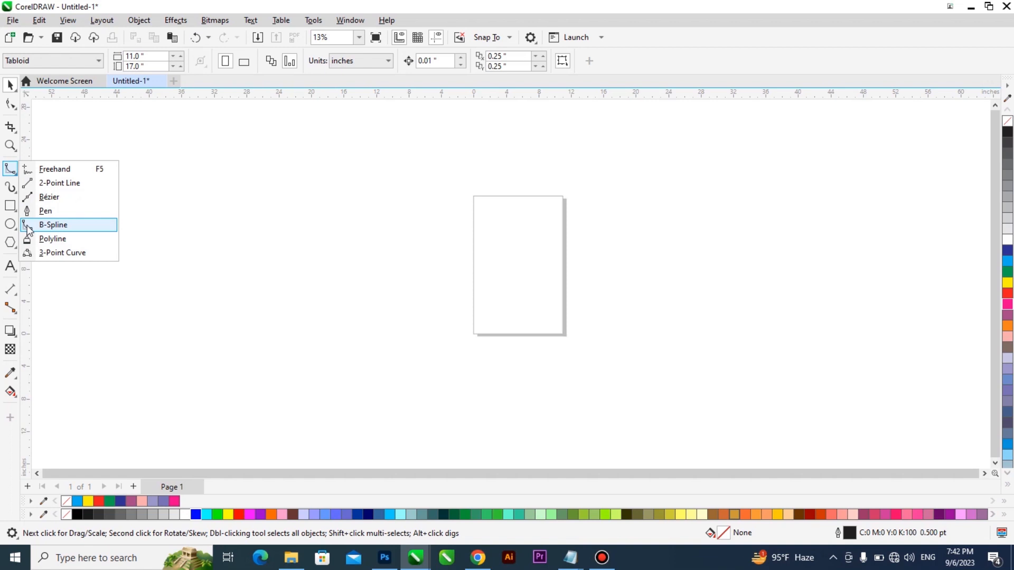
click(60, 241)
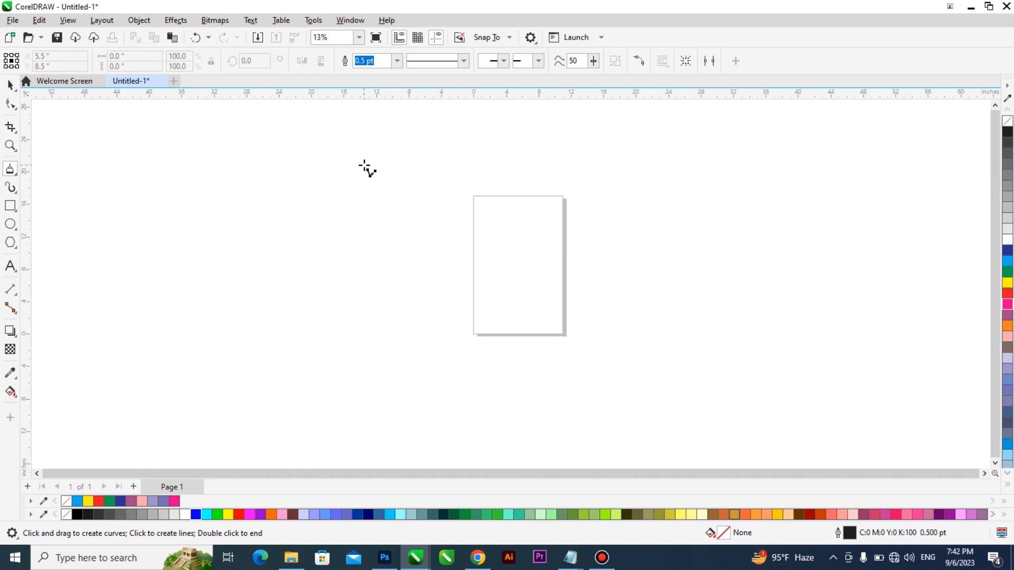
click(11, 169)
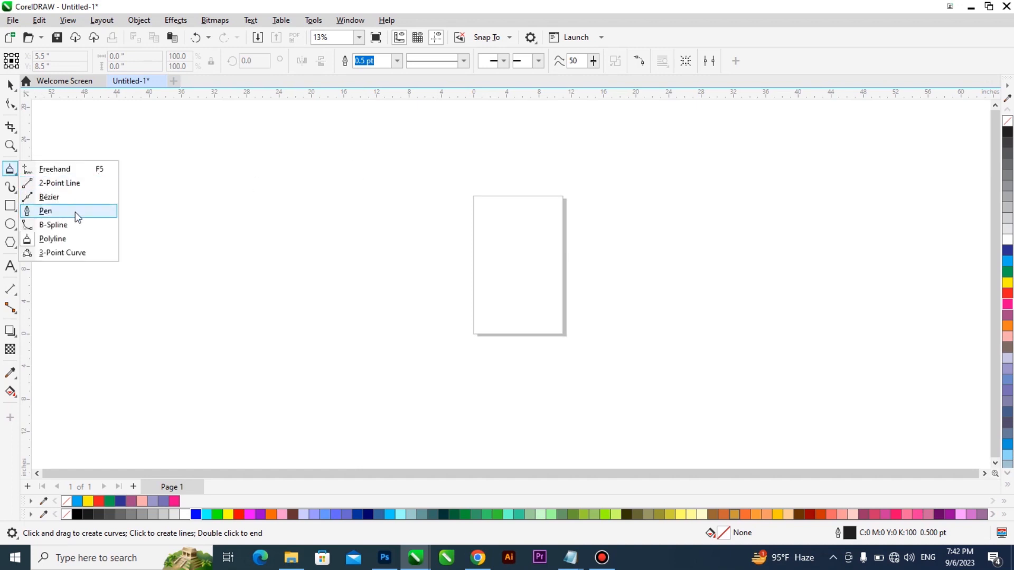
click(67, 242)
click(387, 162)
click(697, 172)
click(753, 381)
click(423, 406)
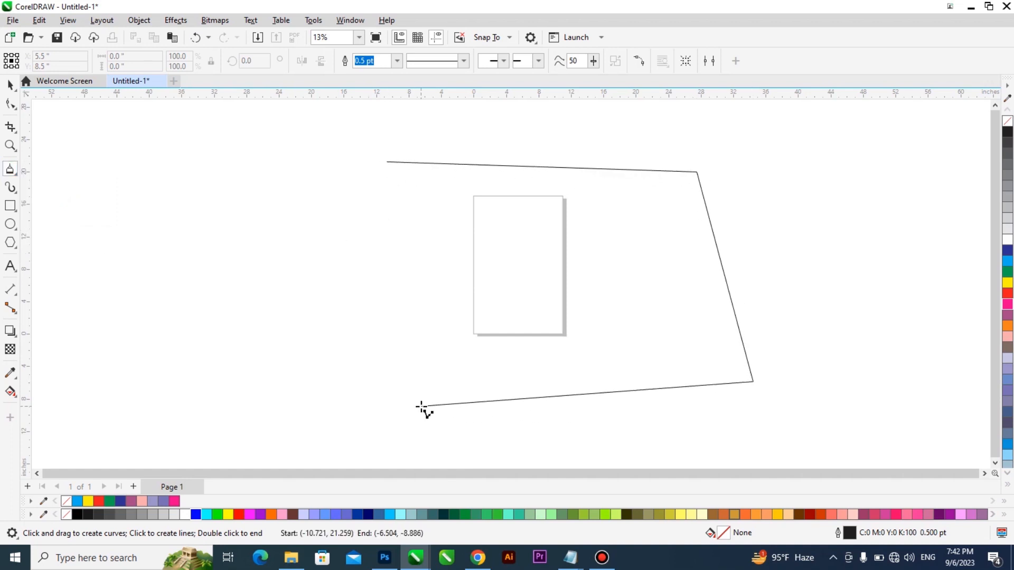
click(394, 403)
click(369, 255)
click(458, 216)
click(387, 161)
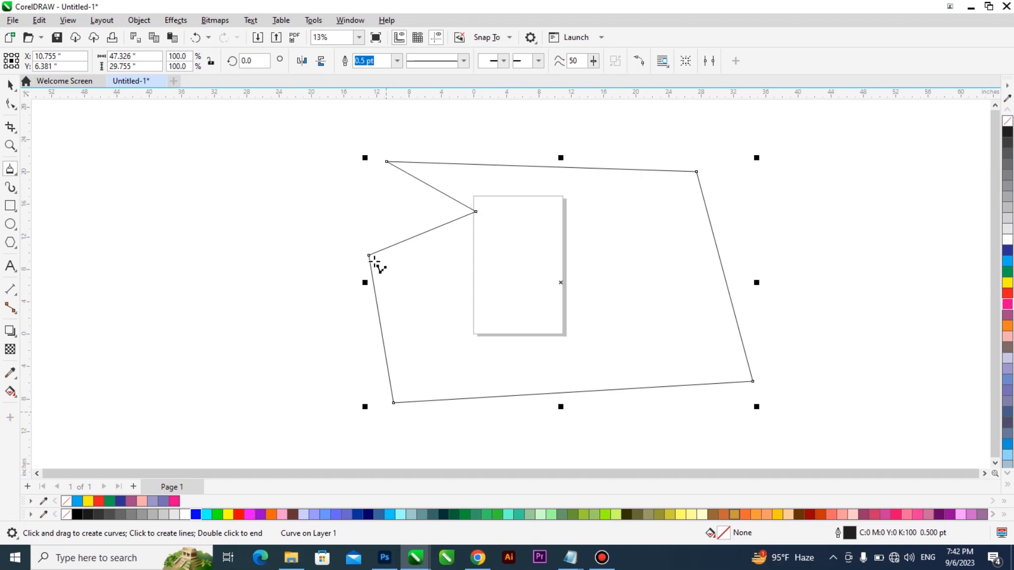
- Examine the leftmost corner of the closed polyline shape up close and delete the shape
click(9, 85)
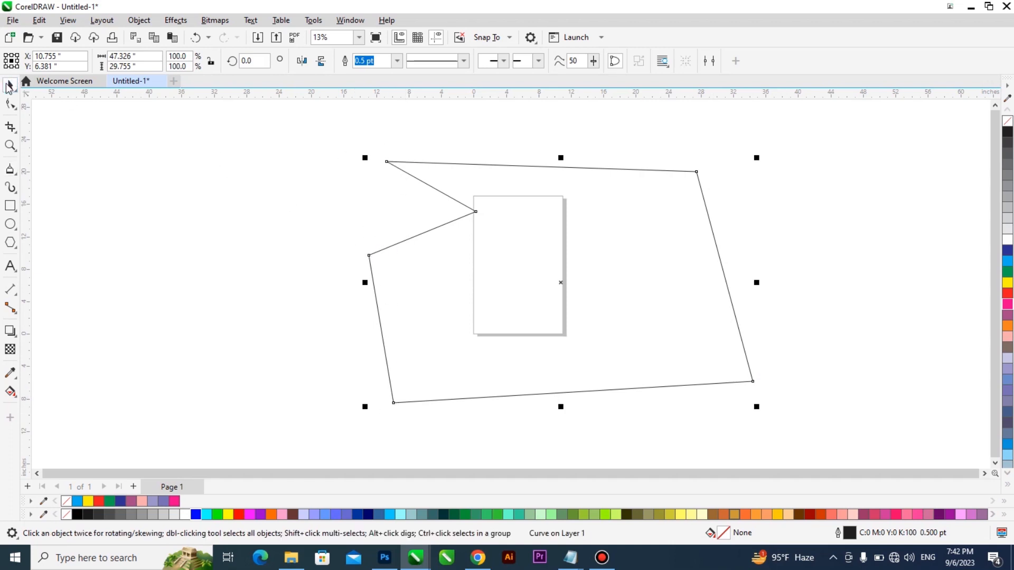
key(Delete)
key(ctrl+z)
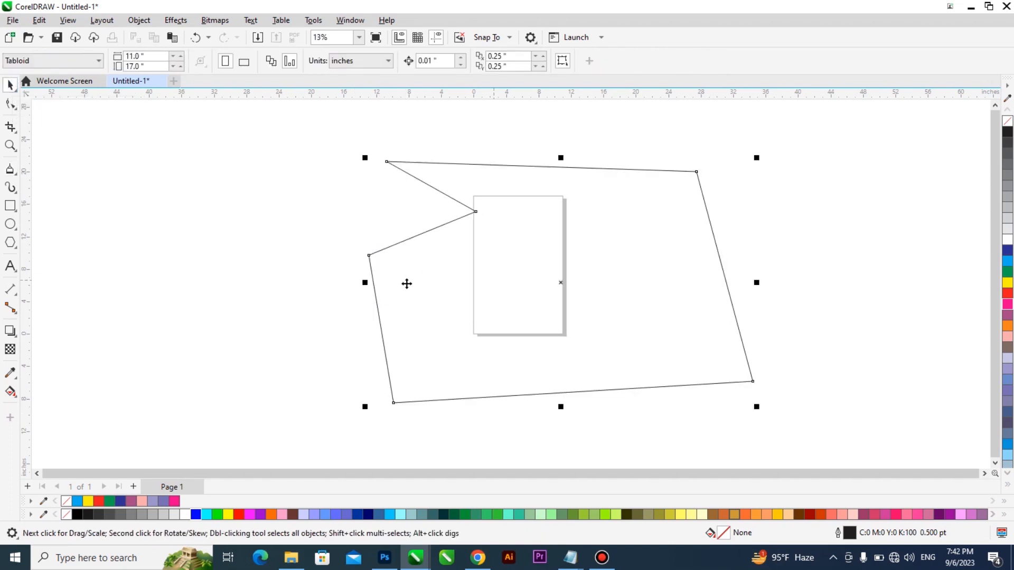
scroll(375, 260, up, 8)
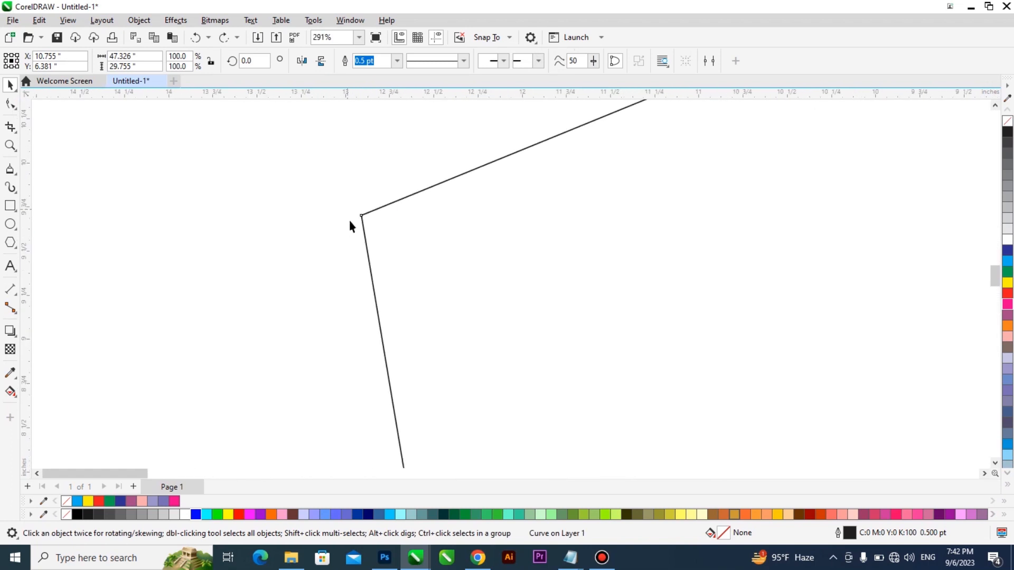
scroll(312, 283, down, 8)
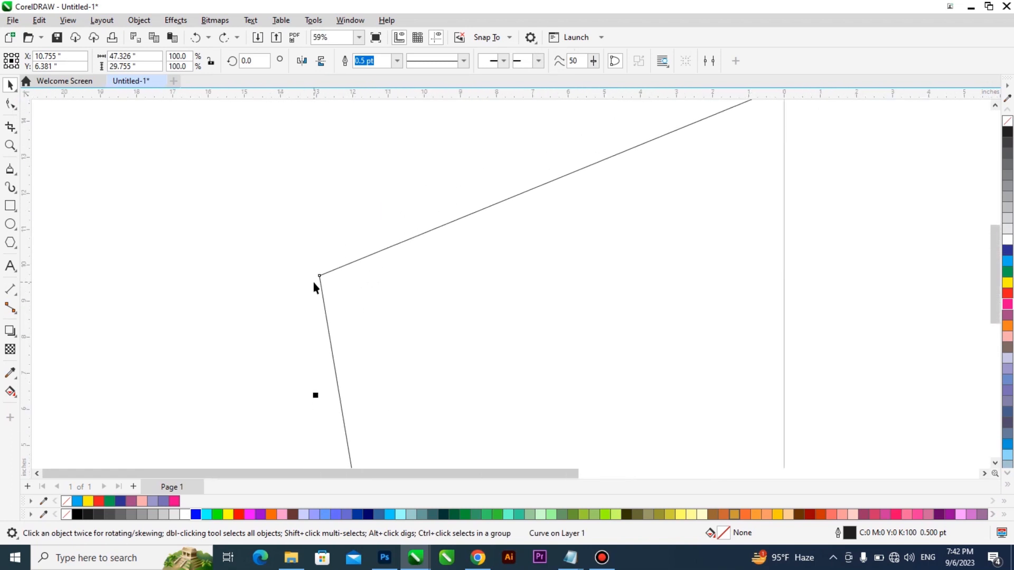
key(Delete)
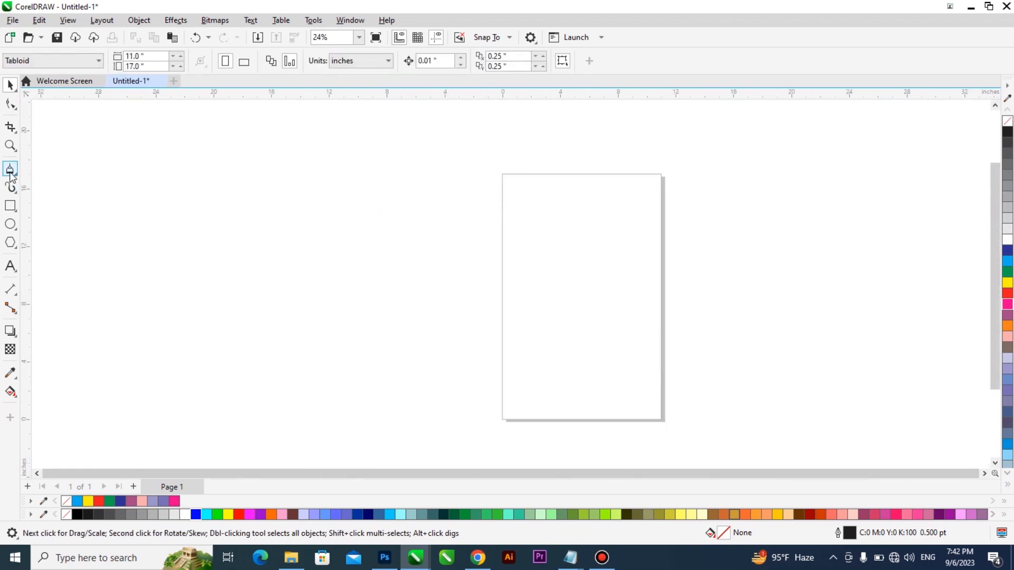
- Draw a closed seven-cornered shape about 21.4 by 15.8 inches with the Pen tool, overlapping the page's left part
click(10, 169)
click(44, 210)
click(340, 181)
click(625, 201)
click(629, 368)
click(424, 409)
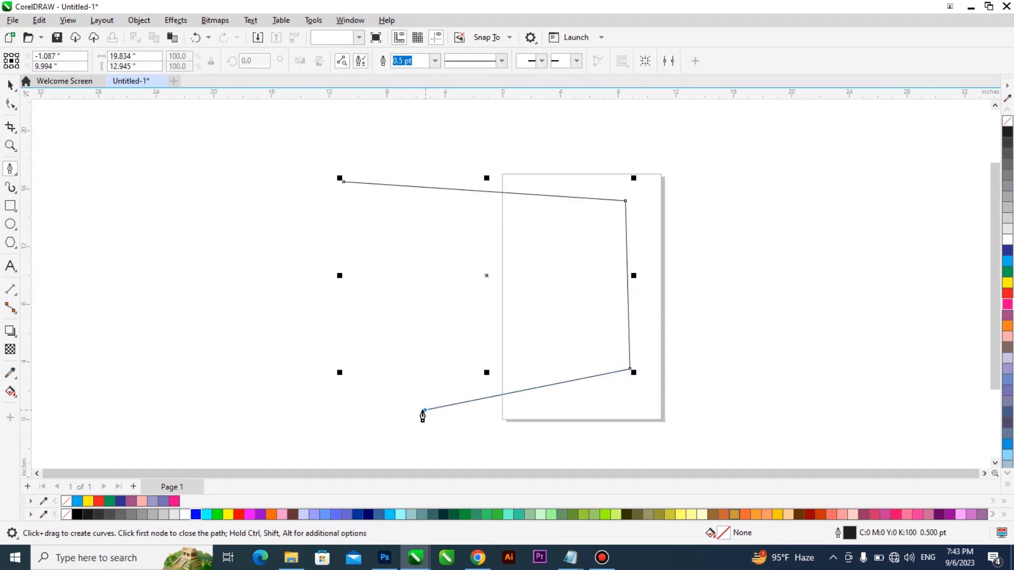
click(320, 355)
click(382, 262)
click(331, 210)
click(343, 184)
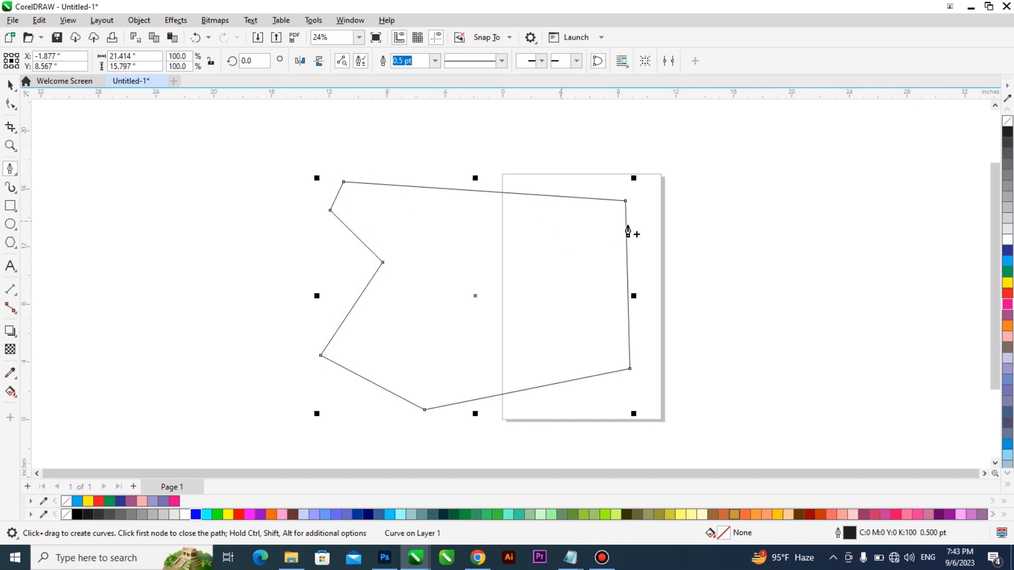
- Examine the lower corner nodes of the closed Pen shape up close and delete the shape
scroll(630, 404, up, 3)
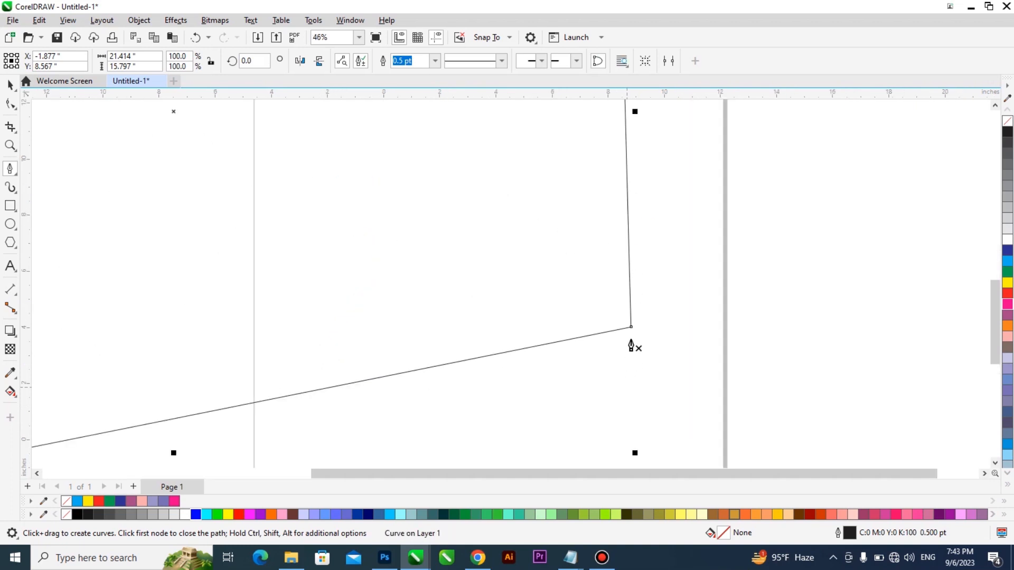
scroll(630, 338, down, 2)
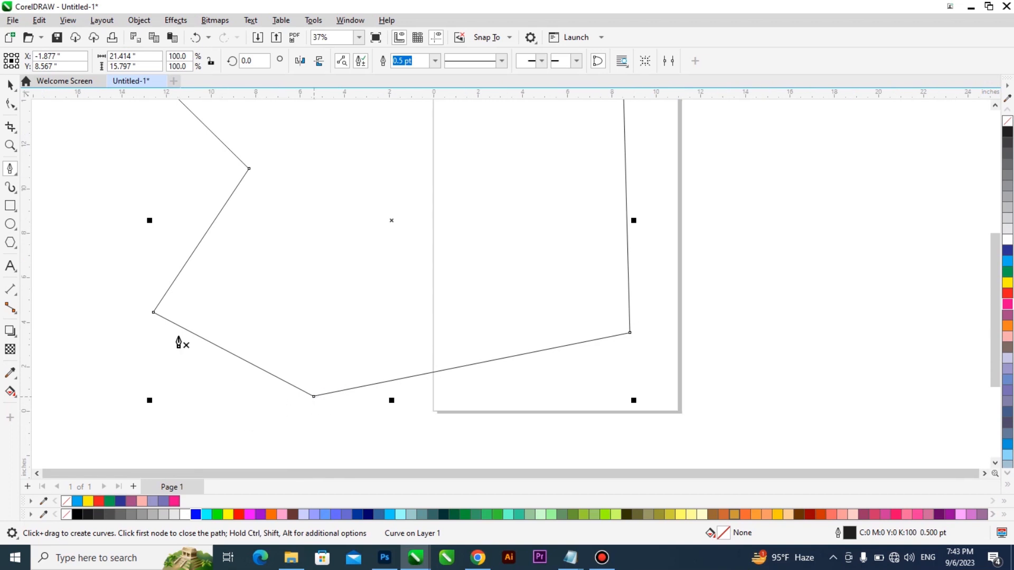
scroll(154, 312, up, 2)
scroll(202, 334, down, 4)
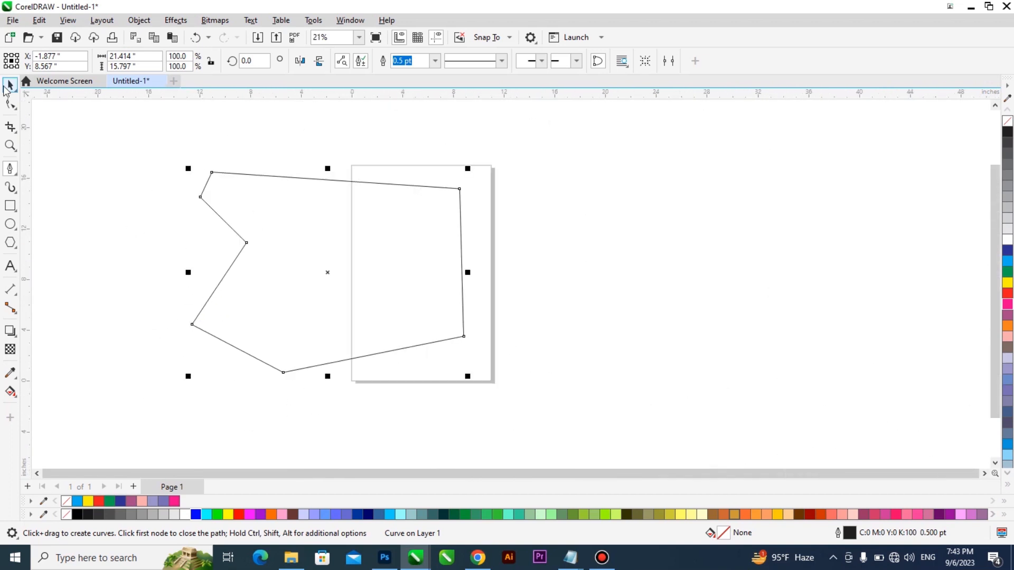
click(10, 84)
key(Delete)
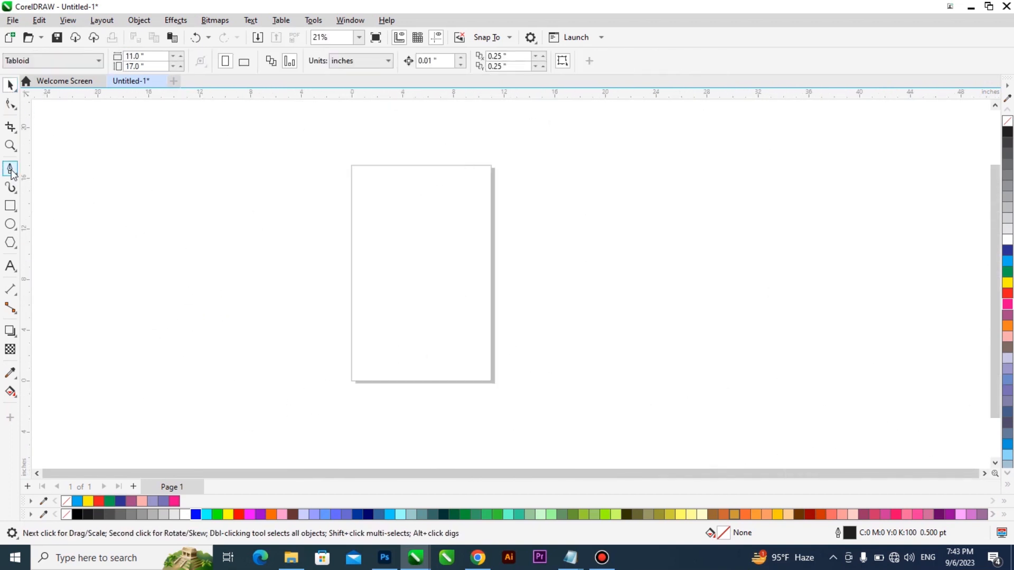
- Draw a closed eight-cornered Polyline shape about 40.3 by 23 inches around the page and delete it
click(10, 168)
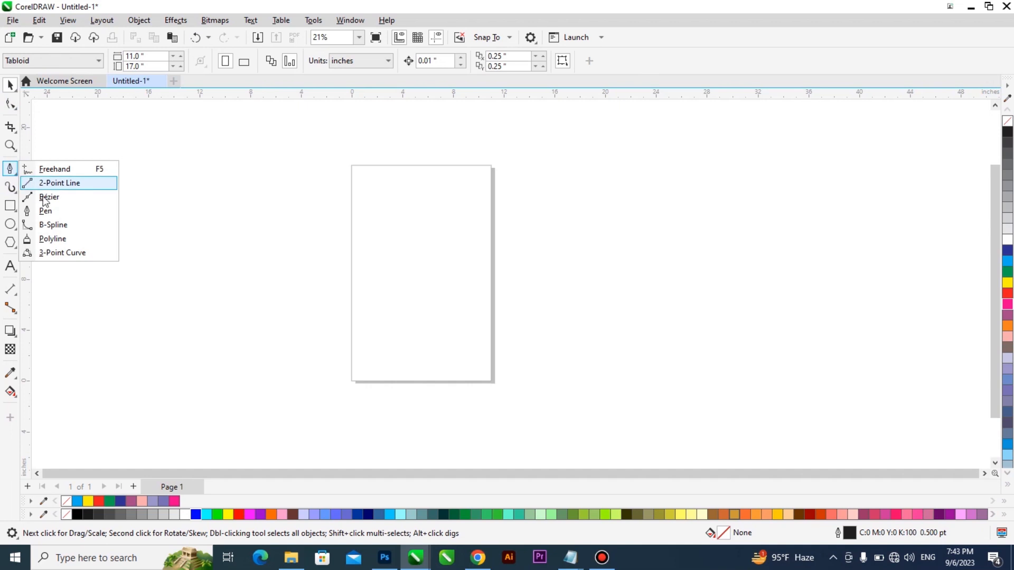
click(65, 242)
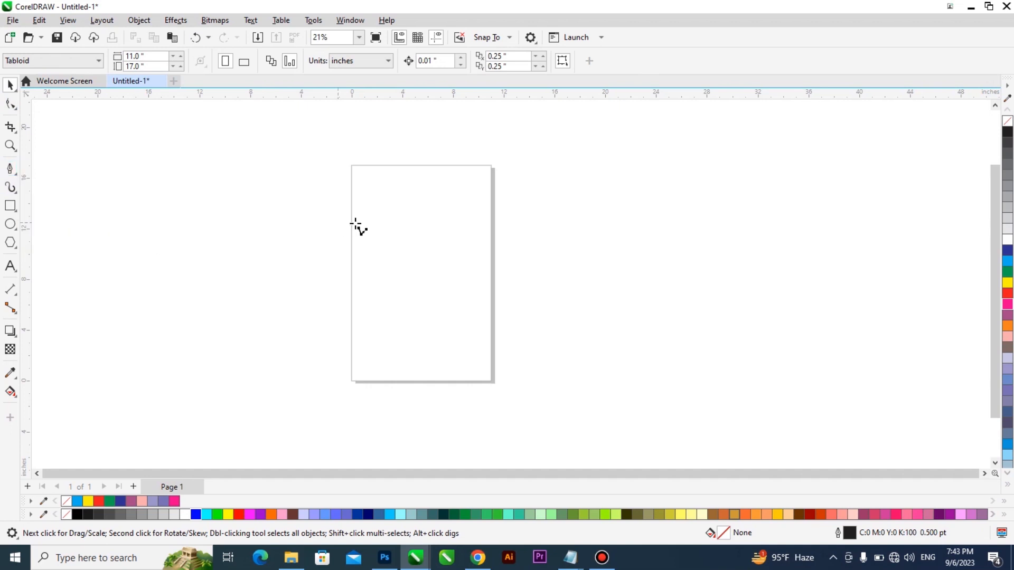
click(283, 138)
click(643, 167)
click(664, 391)
click(394, 430)
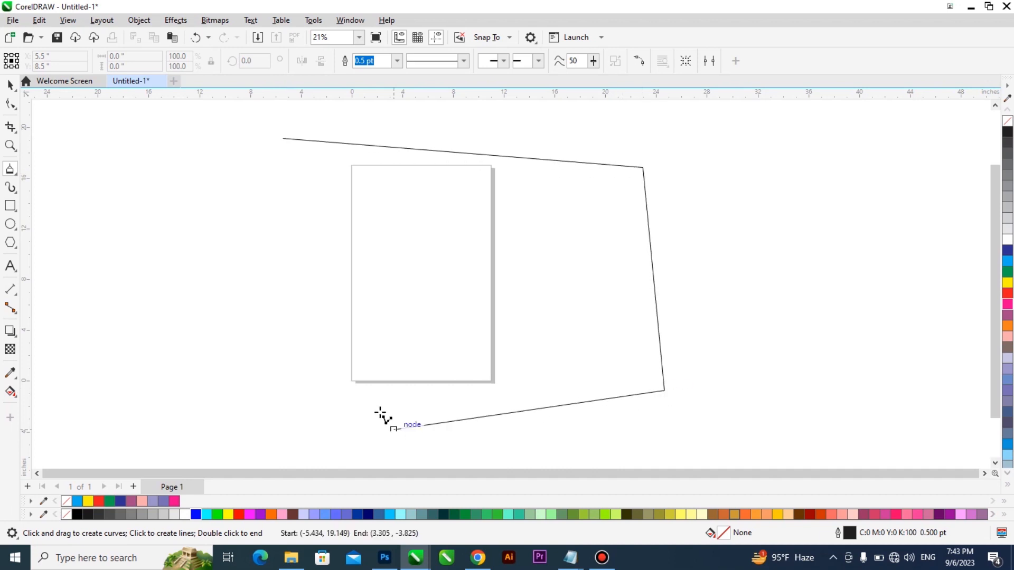
click(348, 304)
click(153, 289)
click(167, 189)
click(319, 188)
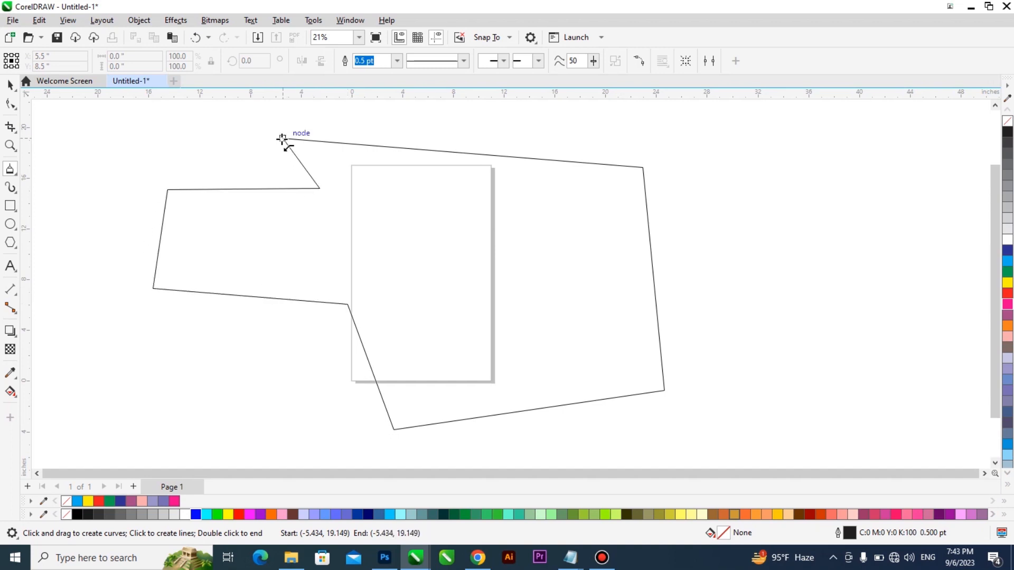
click(283, 139)
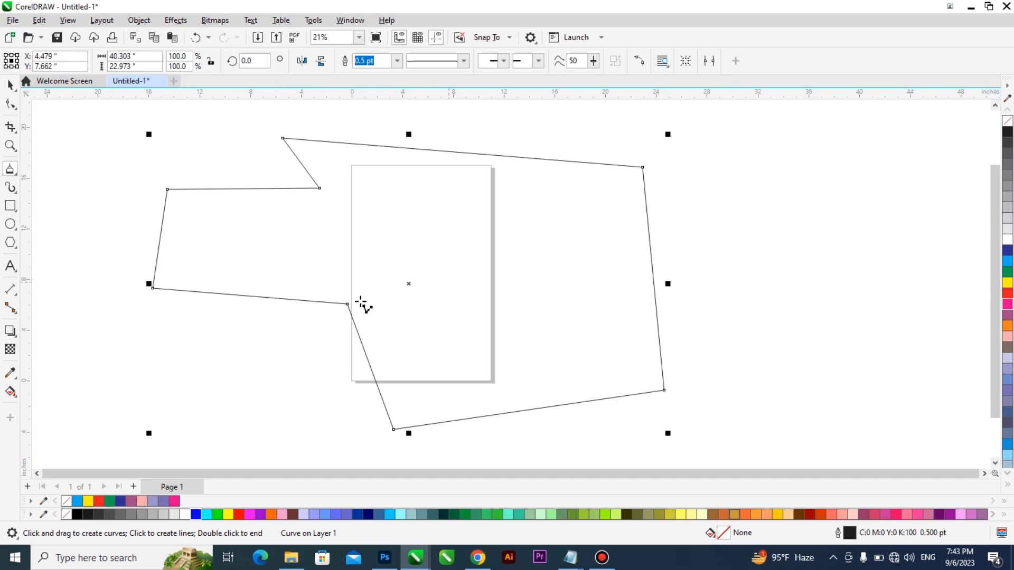
key(Delete)
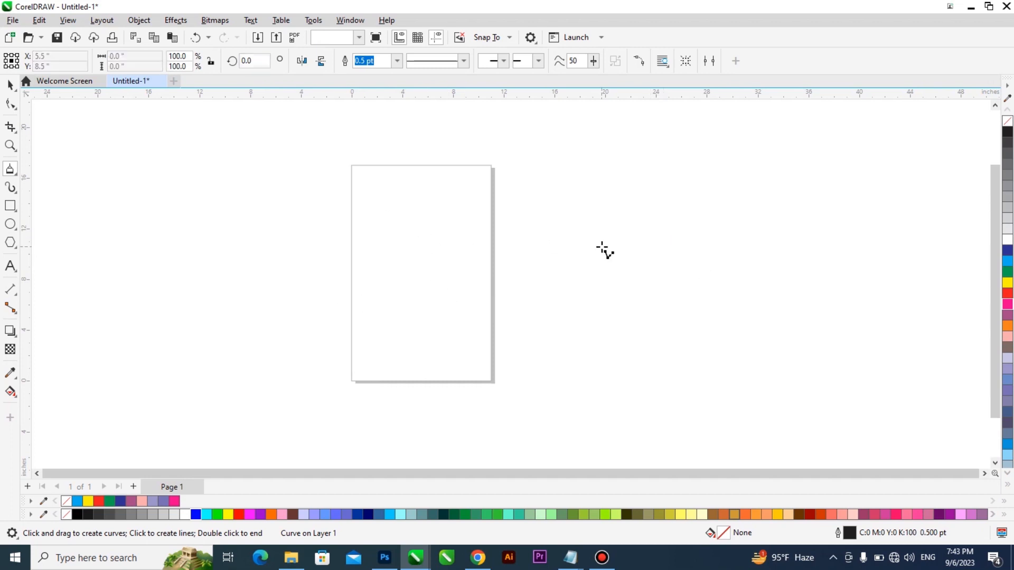
- Draw an open Polyline about 33.5 by 20.5 inches around the page, ending it above and left of its starting point
click(369, 165)
click(620, 230)
click(614, 328)
click(485, 342)
click(347, 413)
click(196, 327)
click(268, 220)
click(336, 224)
click(368, 165)
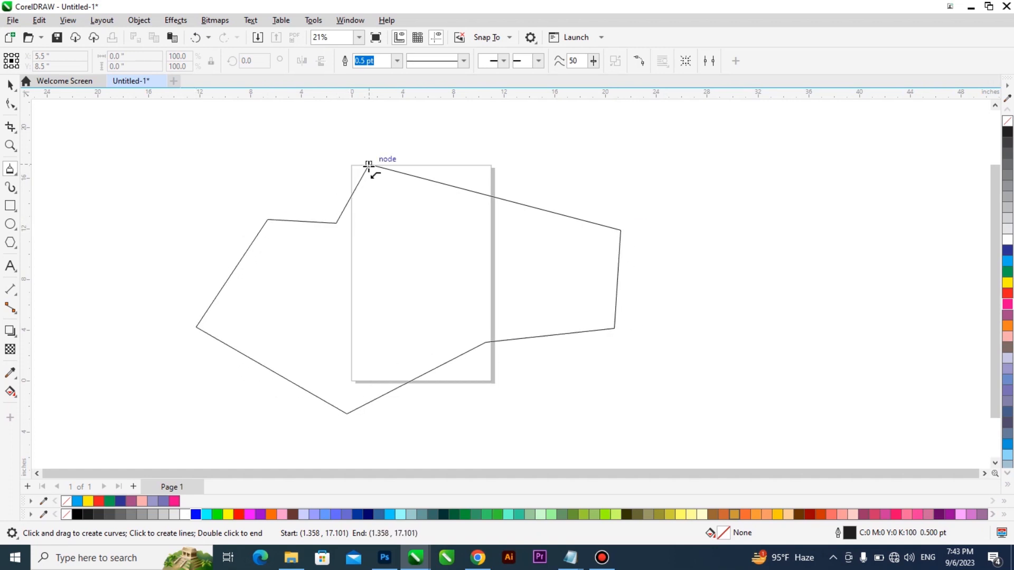
click(318, 160)
double_click(308, 154)
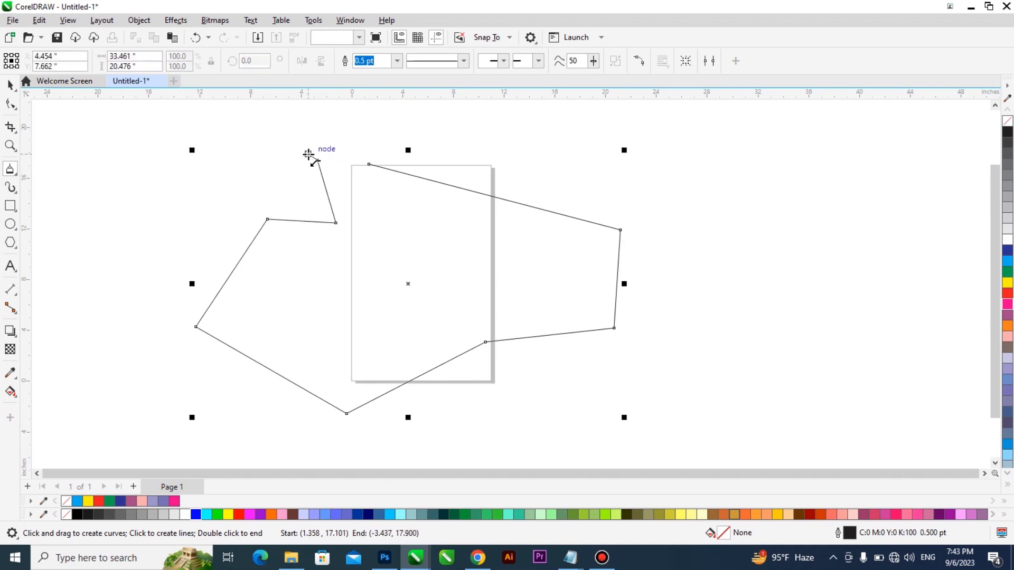
- Examine the open polyline's lower corner nodes beside the page up close and remove the shape from the drawing
scroll(628, 338, up, 3)
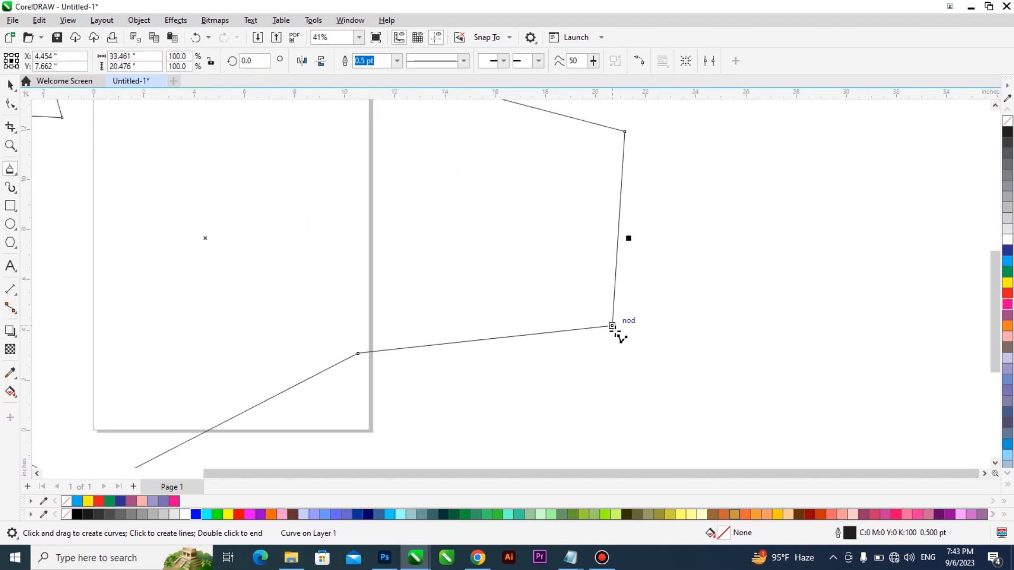
scroll(625, 323, down, 3)
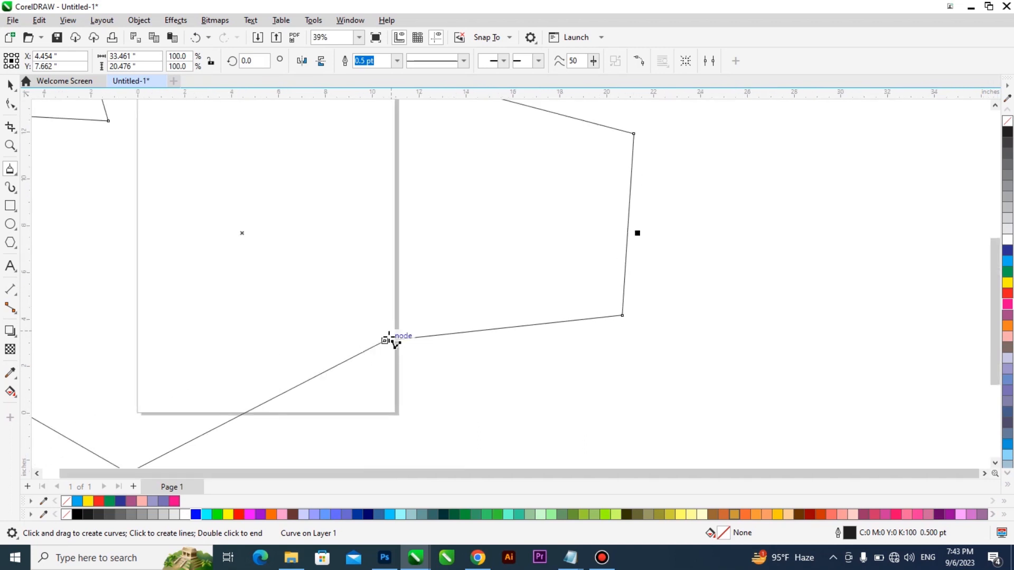
scroll(489, 276, down, 1)
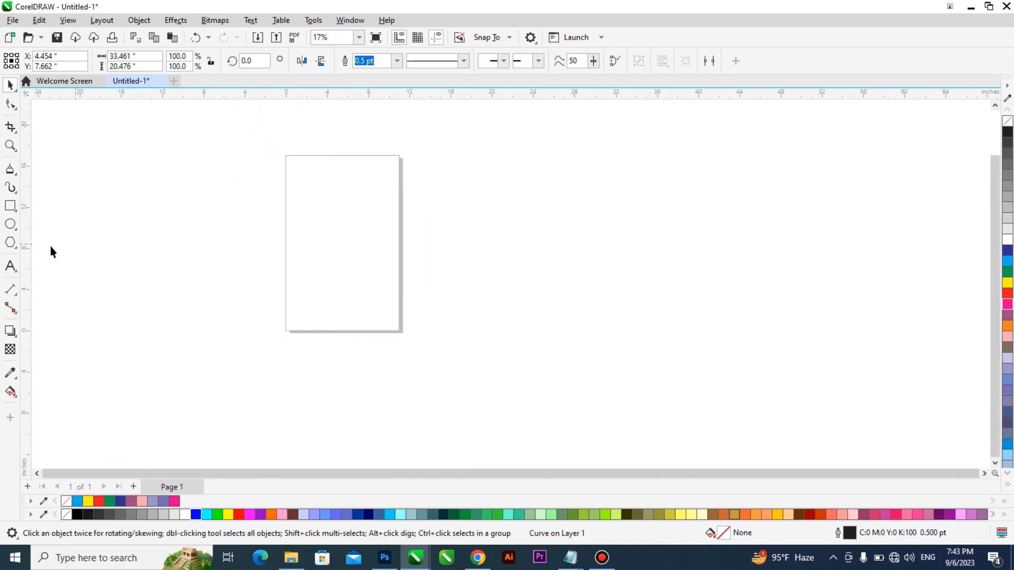
click(50, 246)
- Draw a U-shaped 3-Point Curve about 18.3 by 20.8 inches across the page, bulging below its lower left corner
click(12, 170)
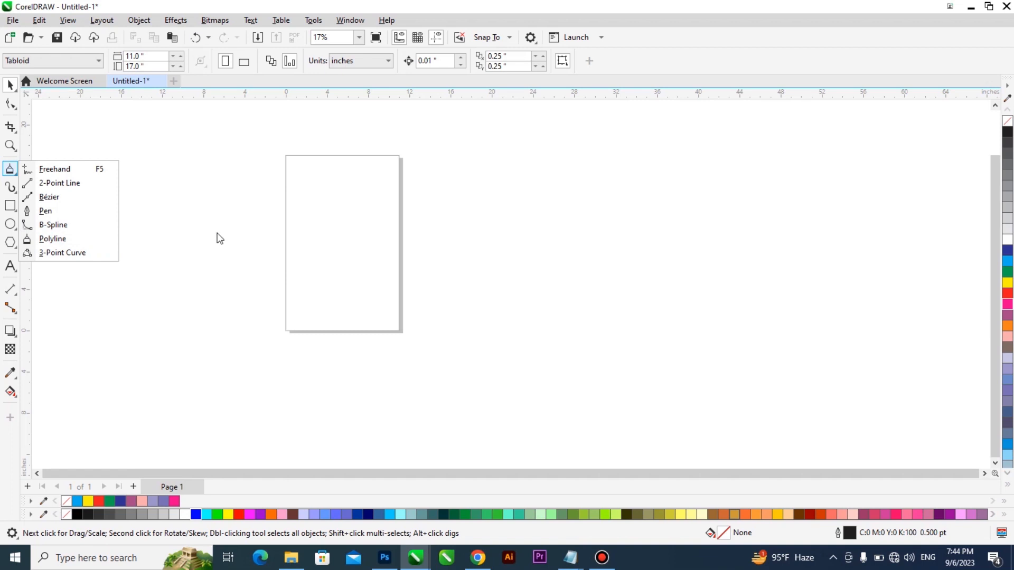
click(87, 252)
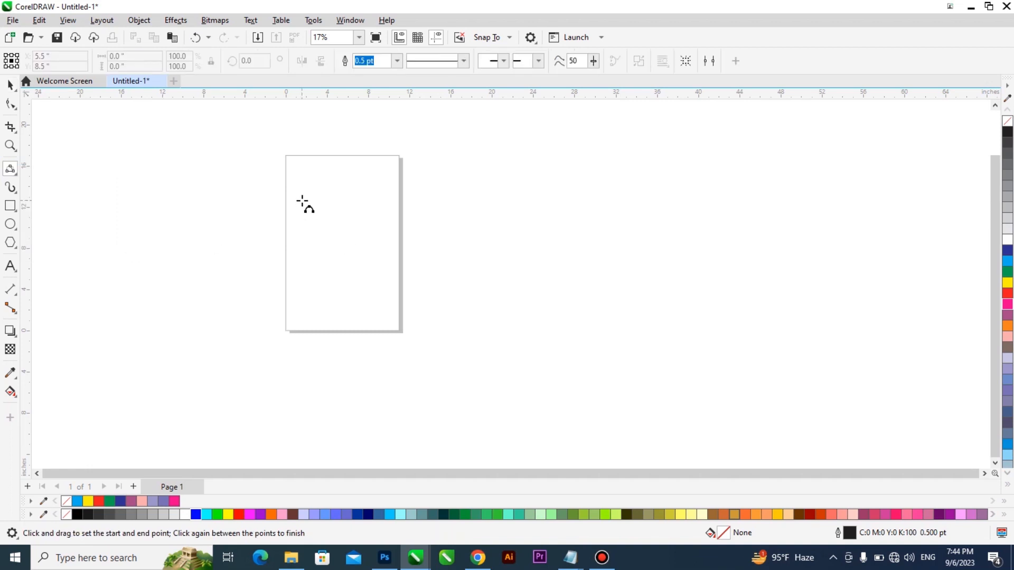
drag(266, 174, 439, 271)
click(276, 387)
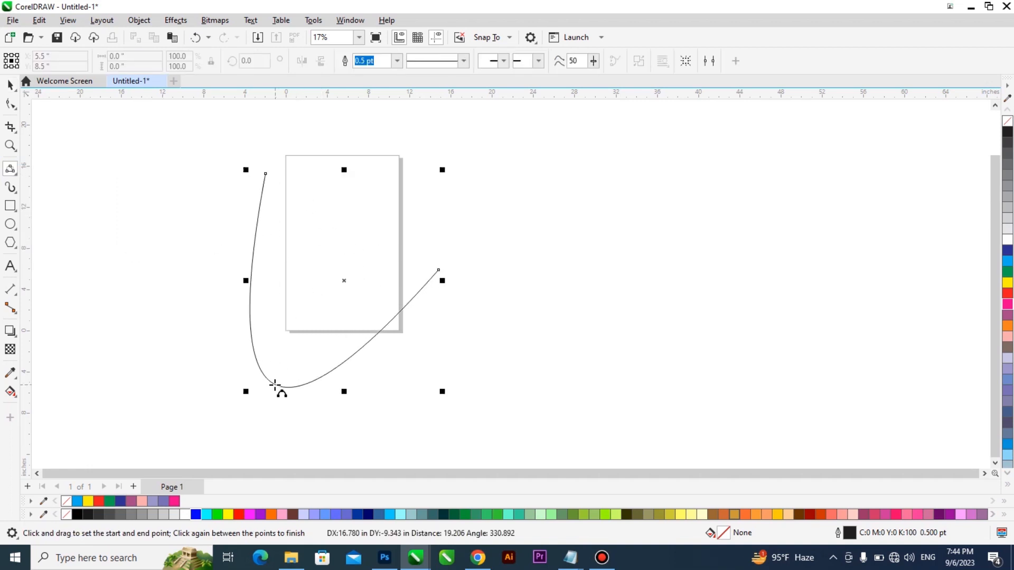
- Draw an open, hook-shaped B-Spline about 10.6 by 14.7 inches in the empty area to the right of the page
click(12, 171)
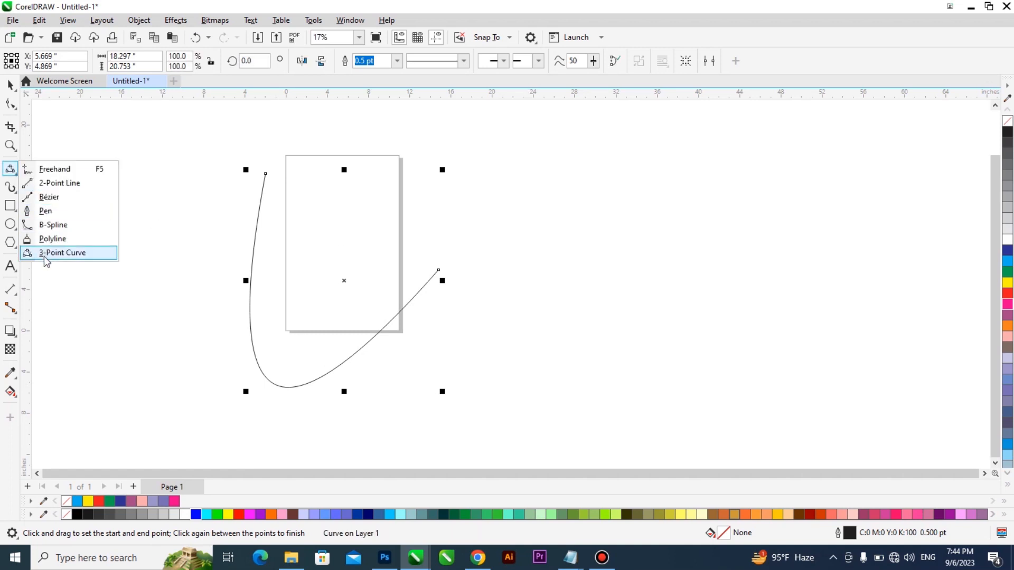
click(63, 225)
click(519, 148)
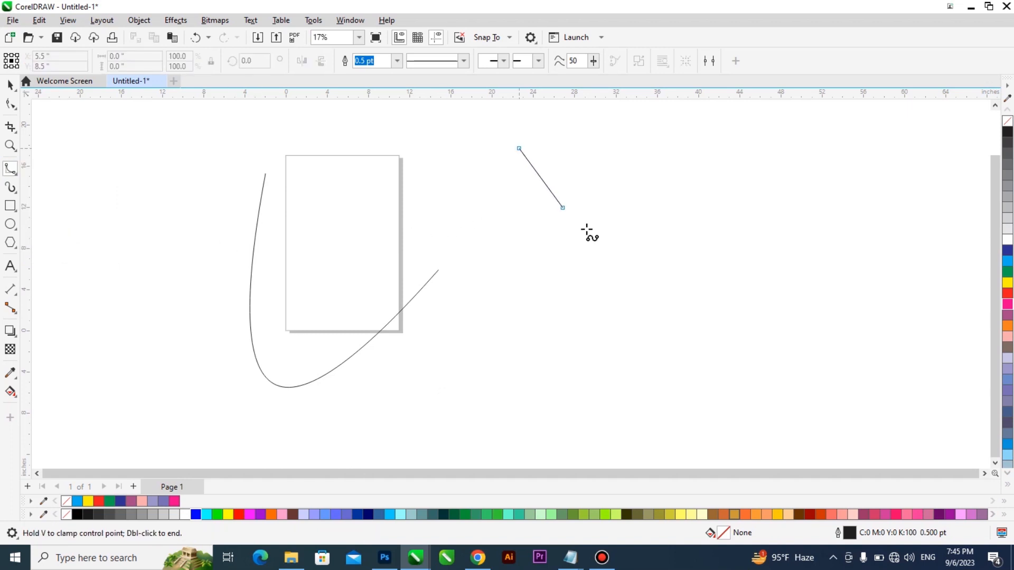
click(651, 289)
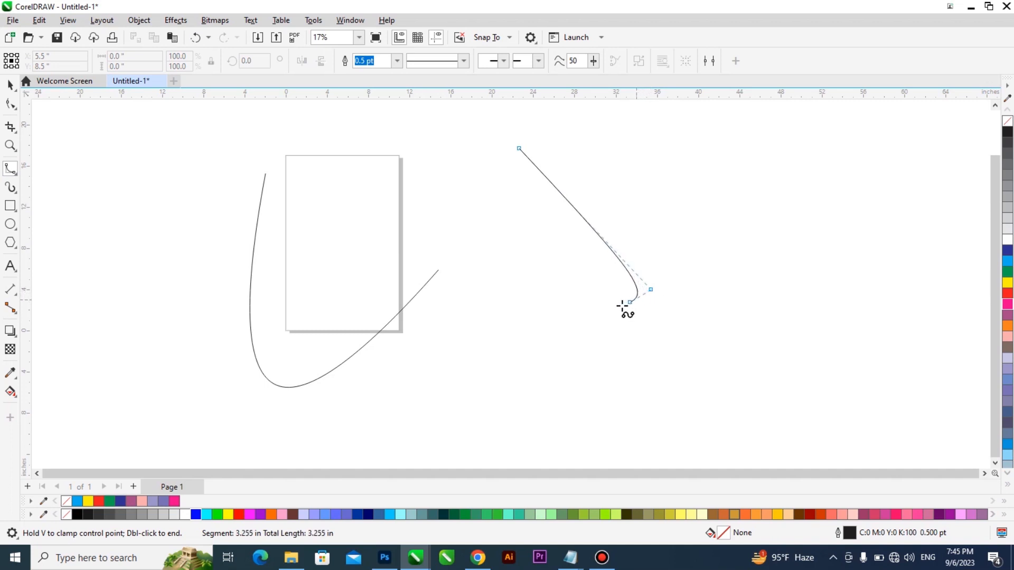
click(475, 316)
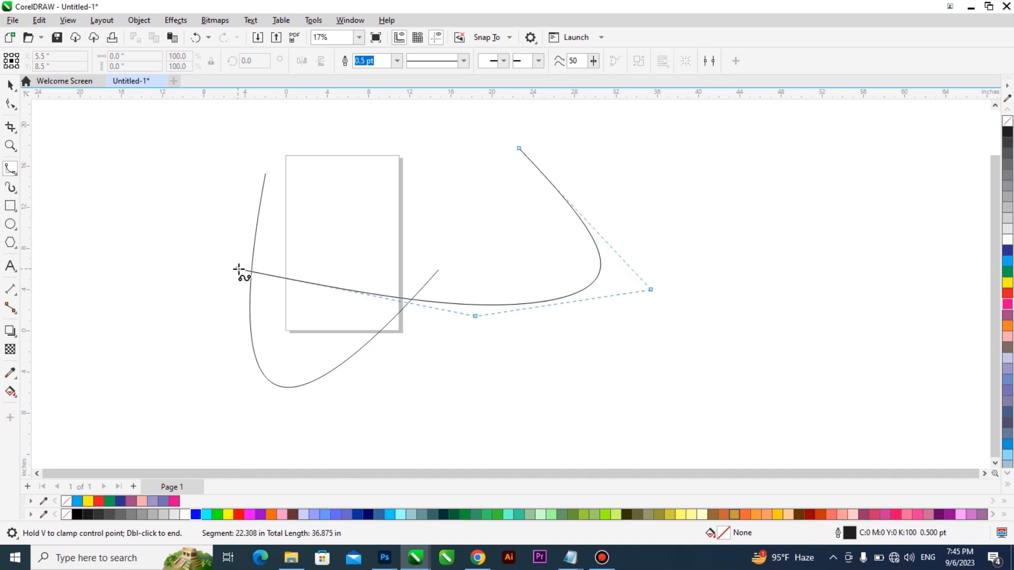
double_click(498, 214)
click(10, 84)
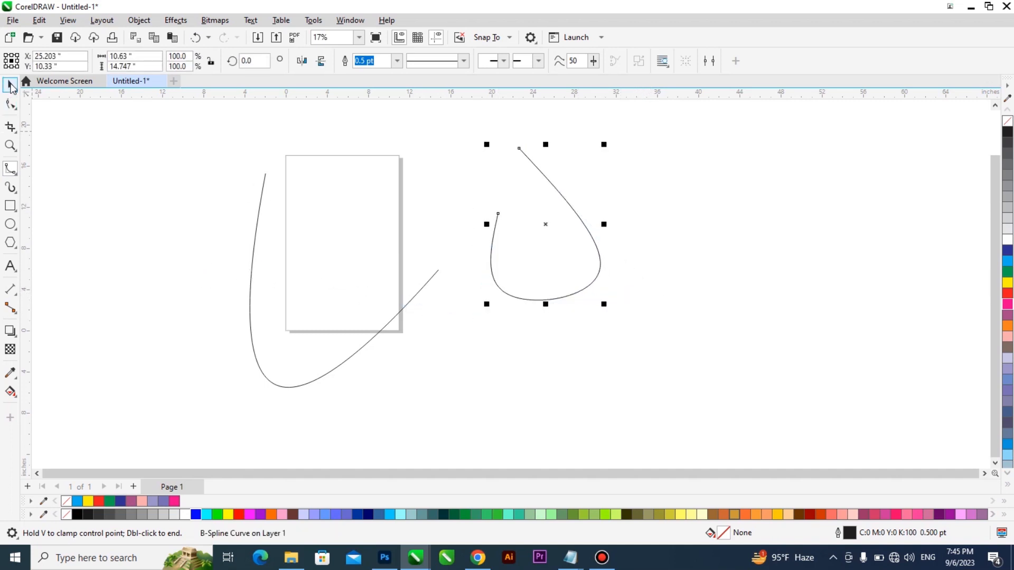
- Draw a 3-Point Curve about 16.4 by 18.7 inches to the right of the B-Spline, bulging toward its lower left
click(15, 175)
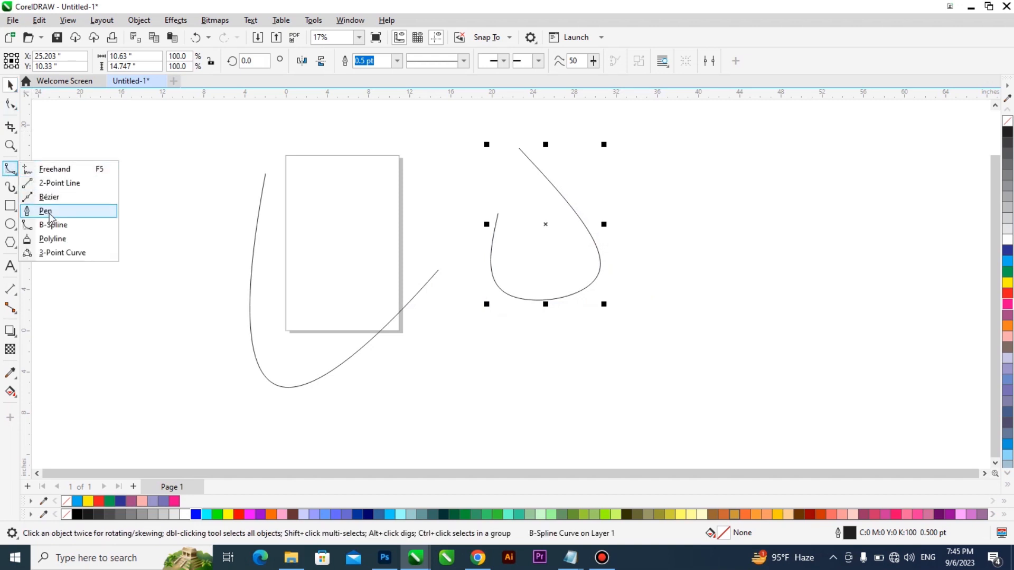
click(71, 253)
drag(682, 157, 803, 258)
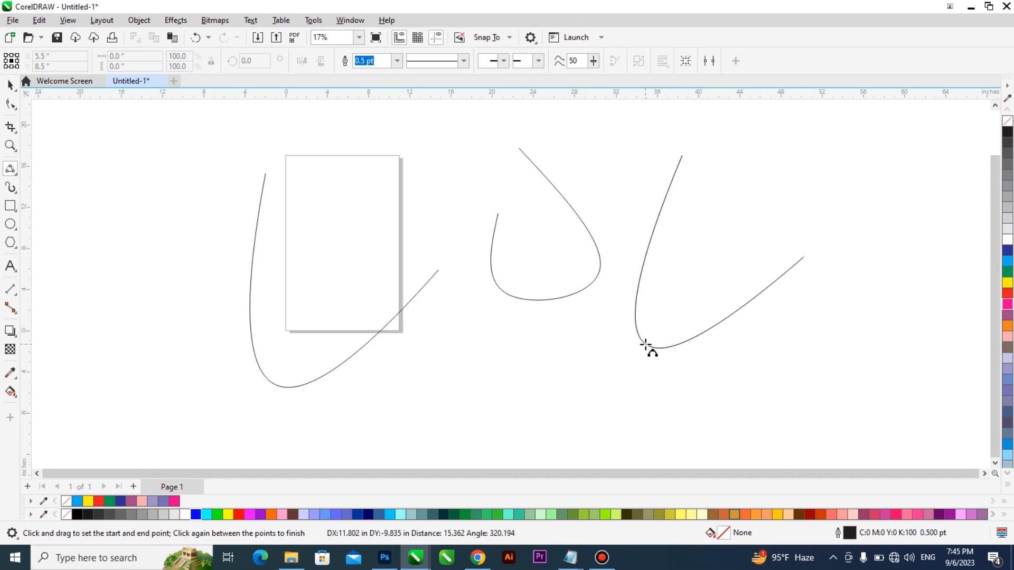
click(647, 347)
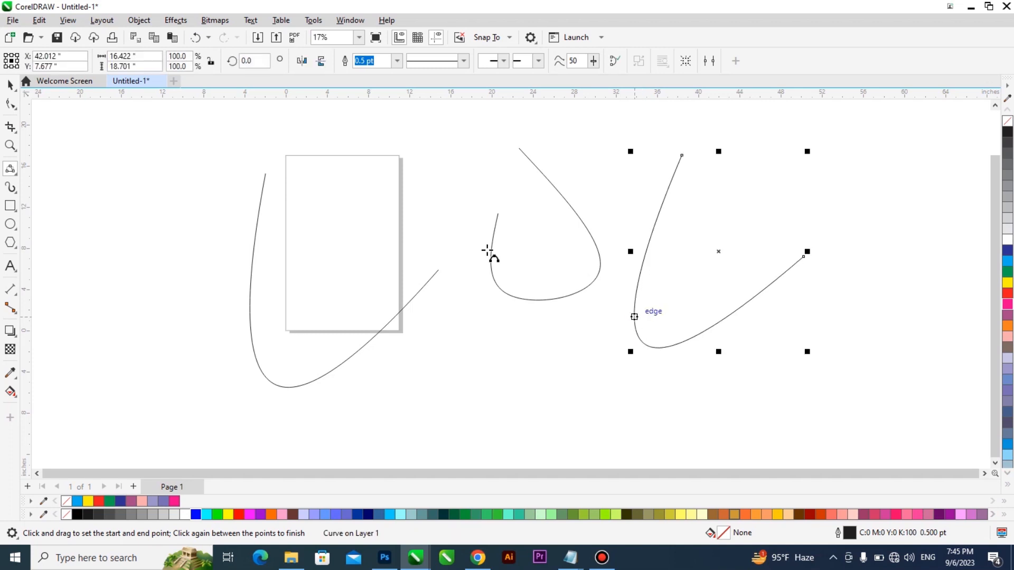
- Select the B-Spline and both 3-Point Curves together and delete them from the drawing
click(15, 86)
drag(165, 119, 845, 423)
key(Delete)
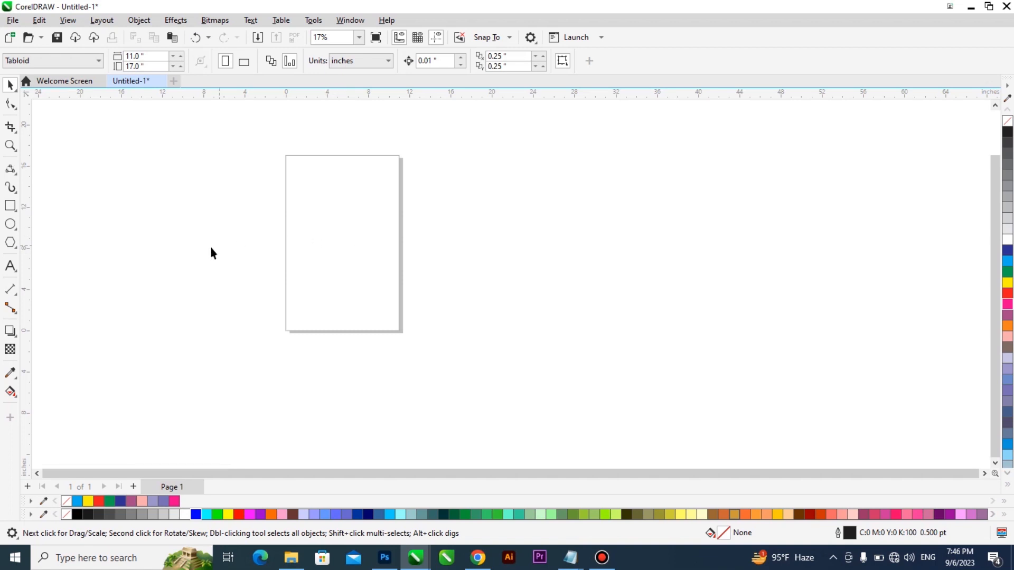
click(11, 173)
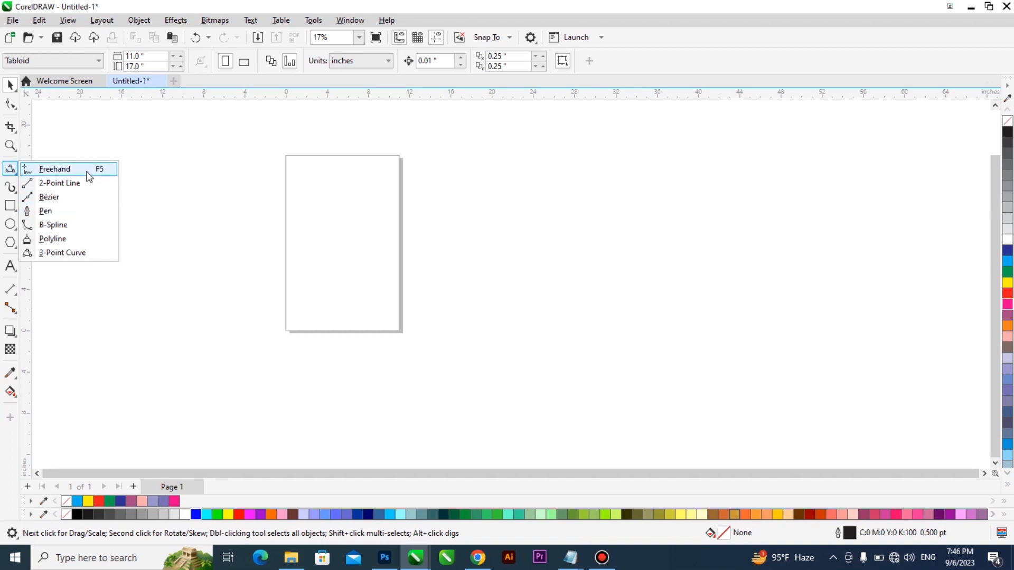
click(41, 170)
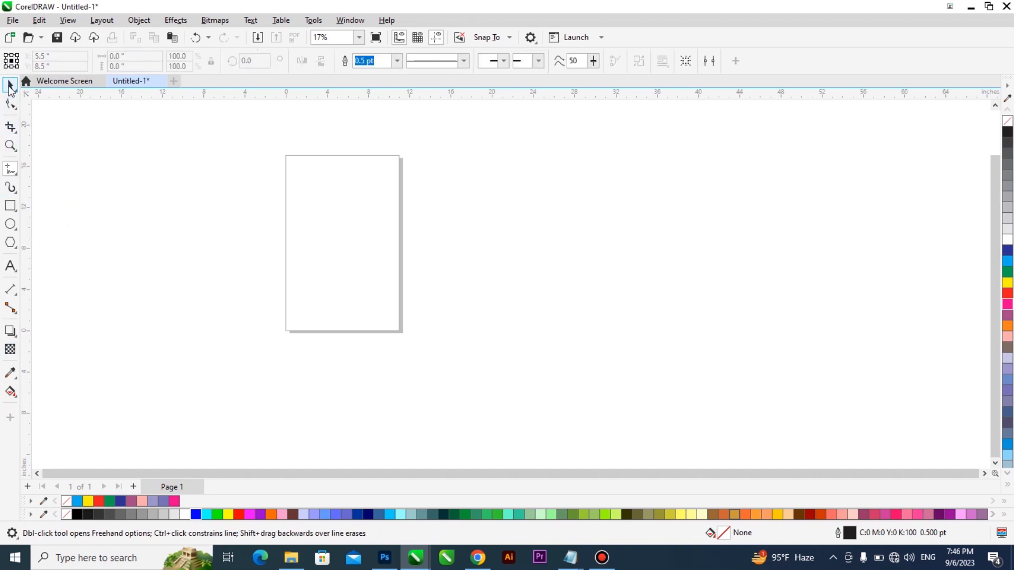
click(9, 86)
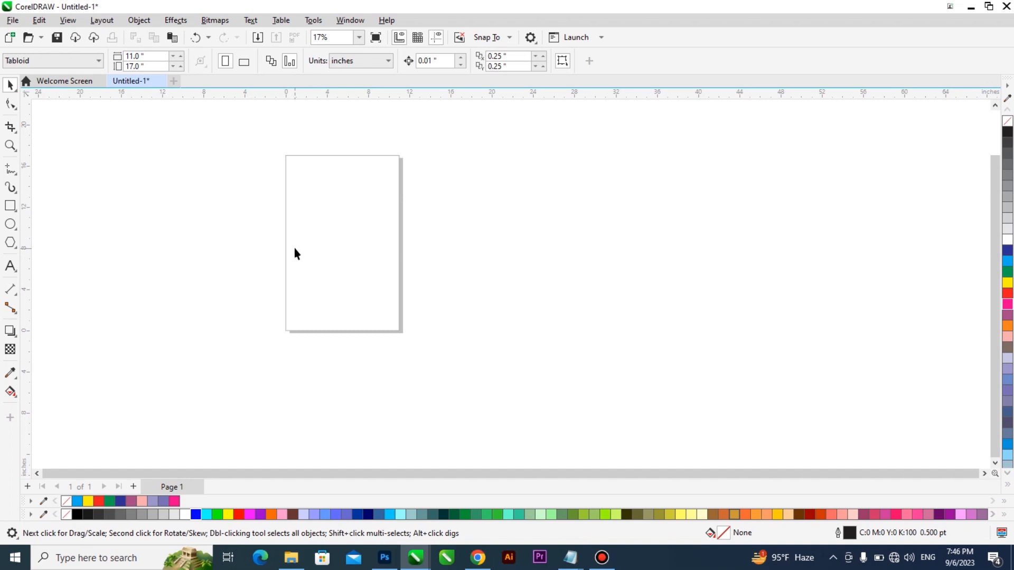
scroll(262, 240, up, 2)
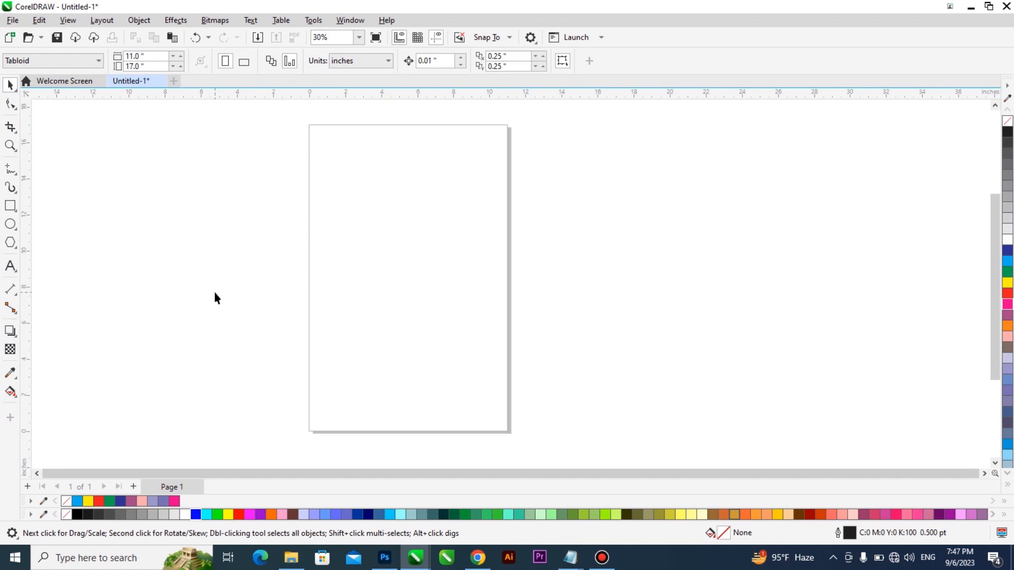
click(10, 172)
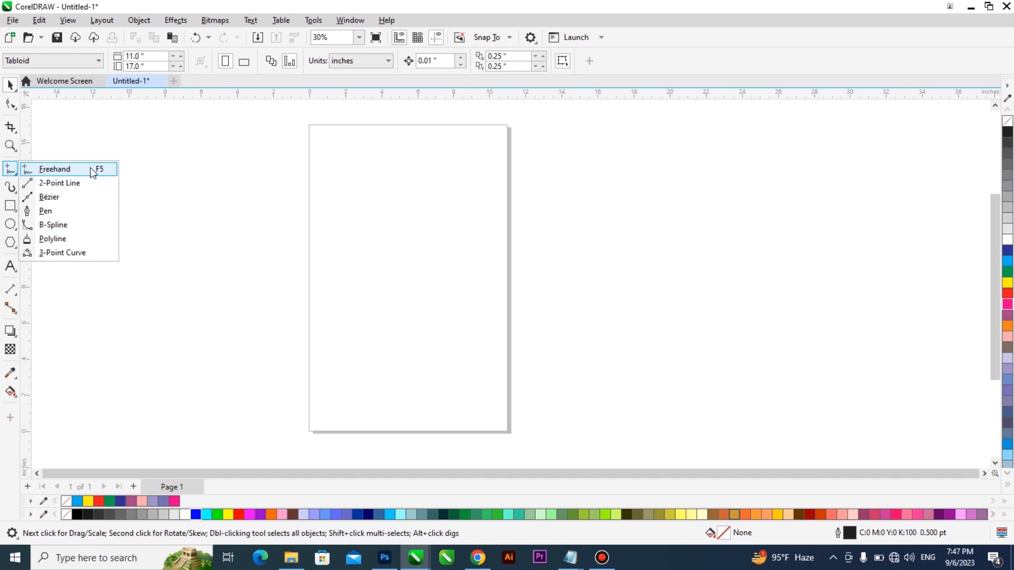
click(360, 228)
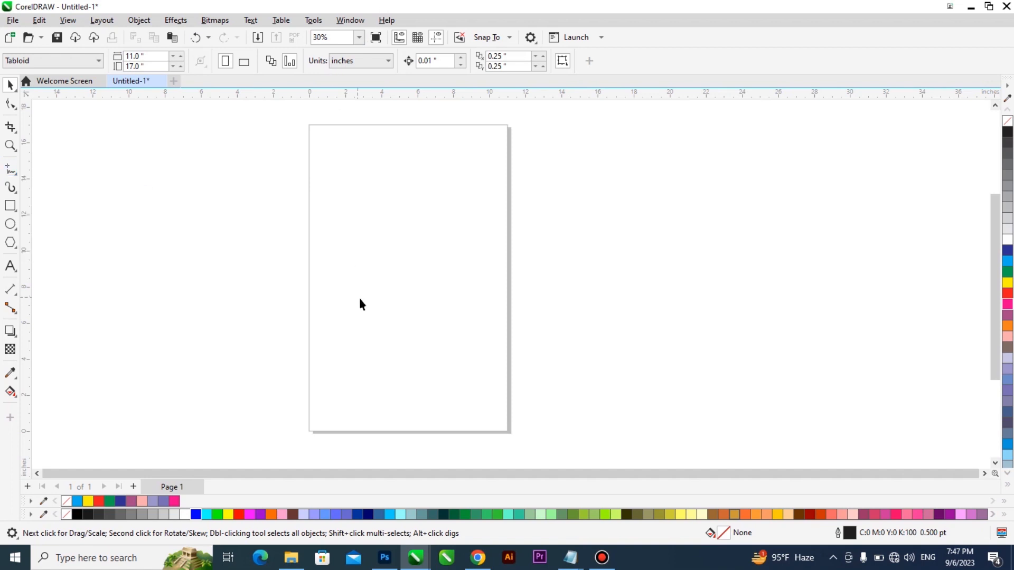